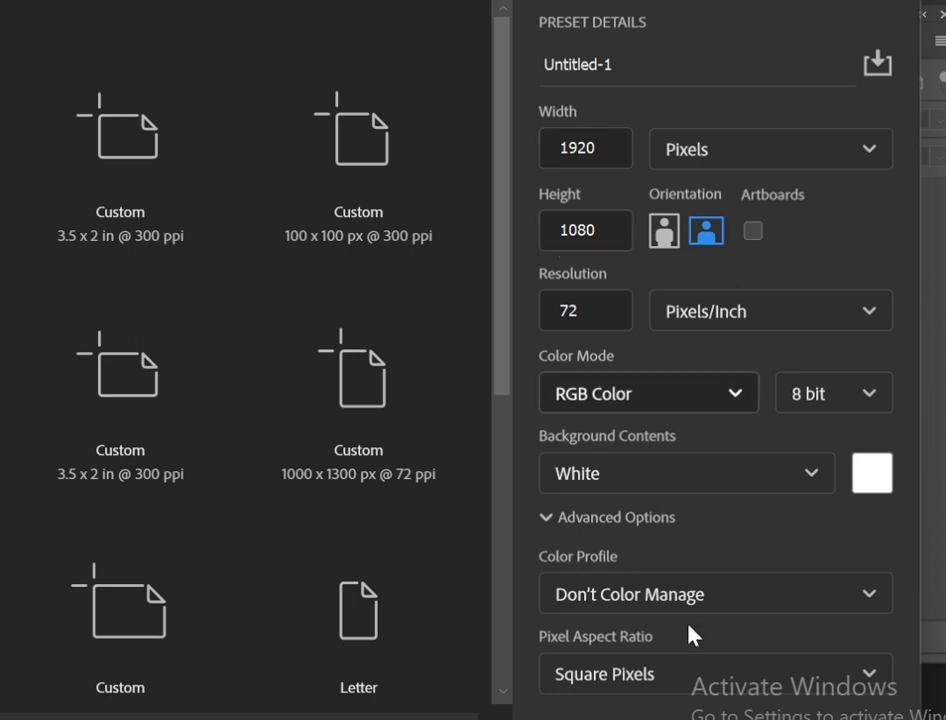
Step: Create a 1920 x 1080 px RGB document at 72 ppi and fill its layer with the dark teal background color
key("Return")
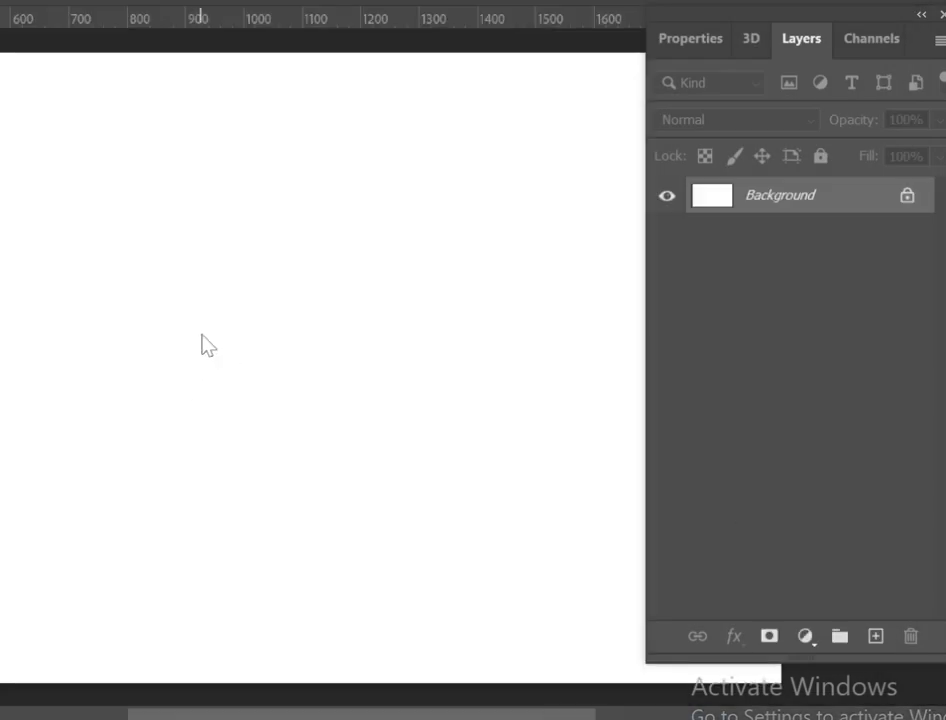
left_click_drag(281, 330, 91, 309)
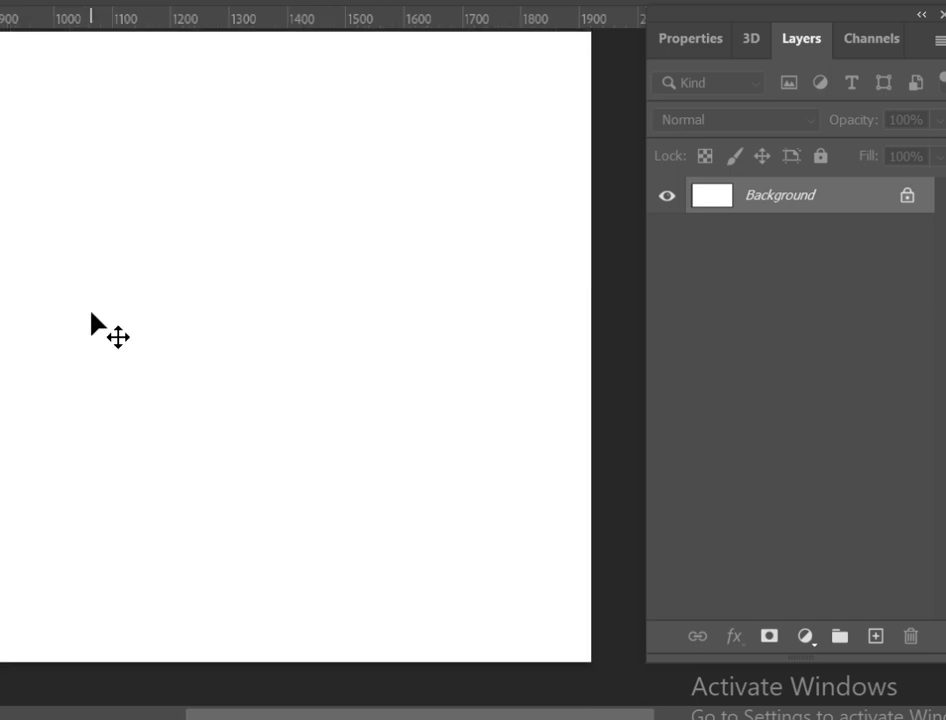
scroll(91, 313, "down", 3)
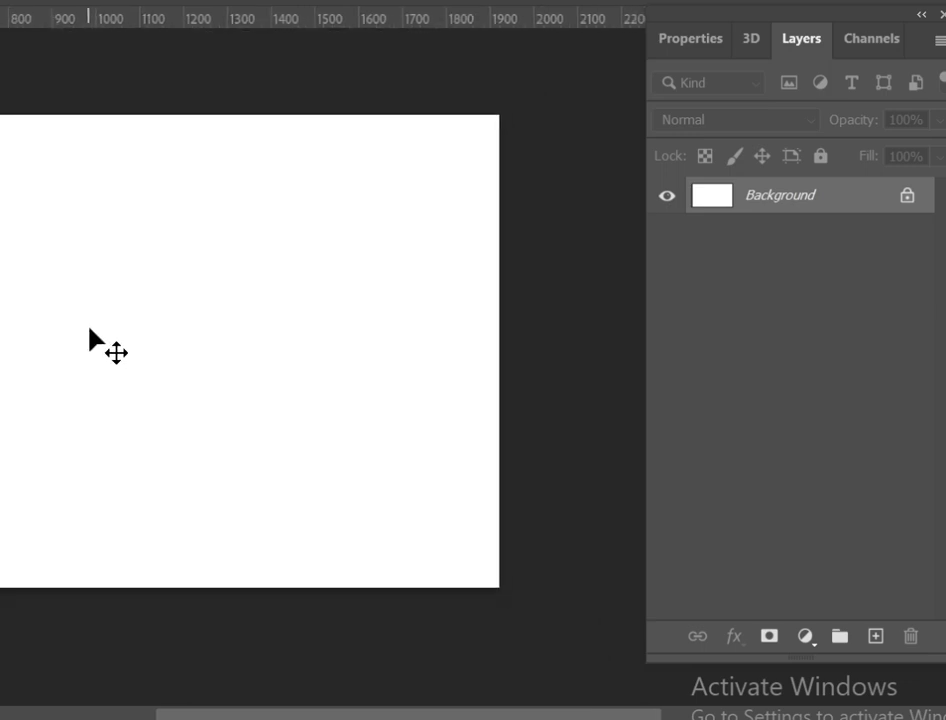
scroll(46, 310, "down", 1)
scroll(46, 310, "down", 2)
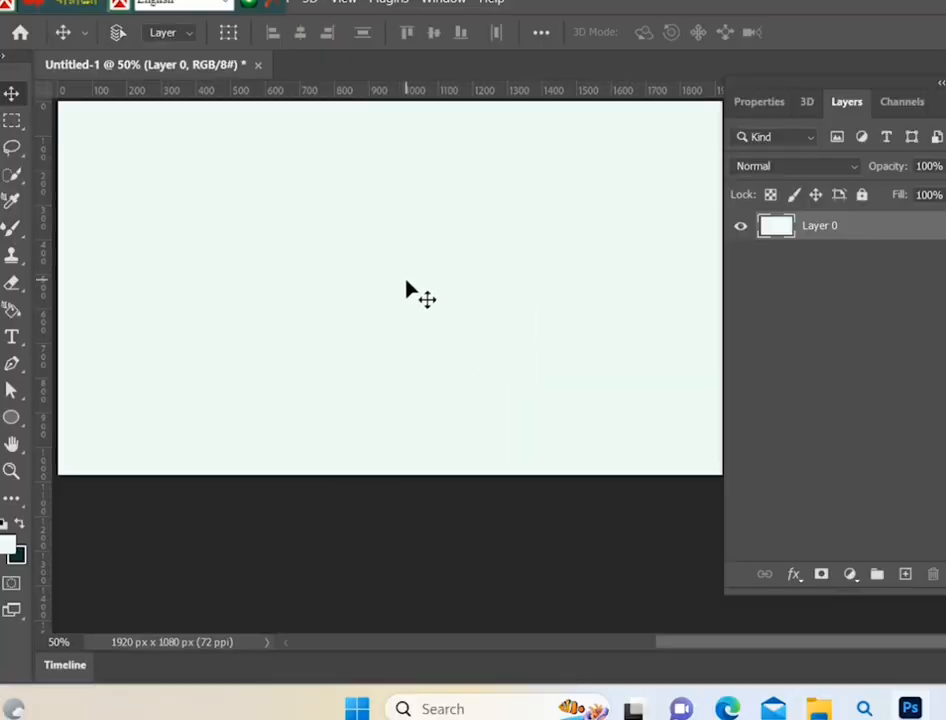
key("ctrl+BackSpace")
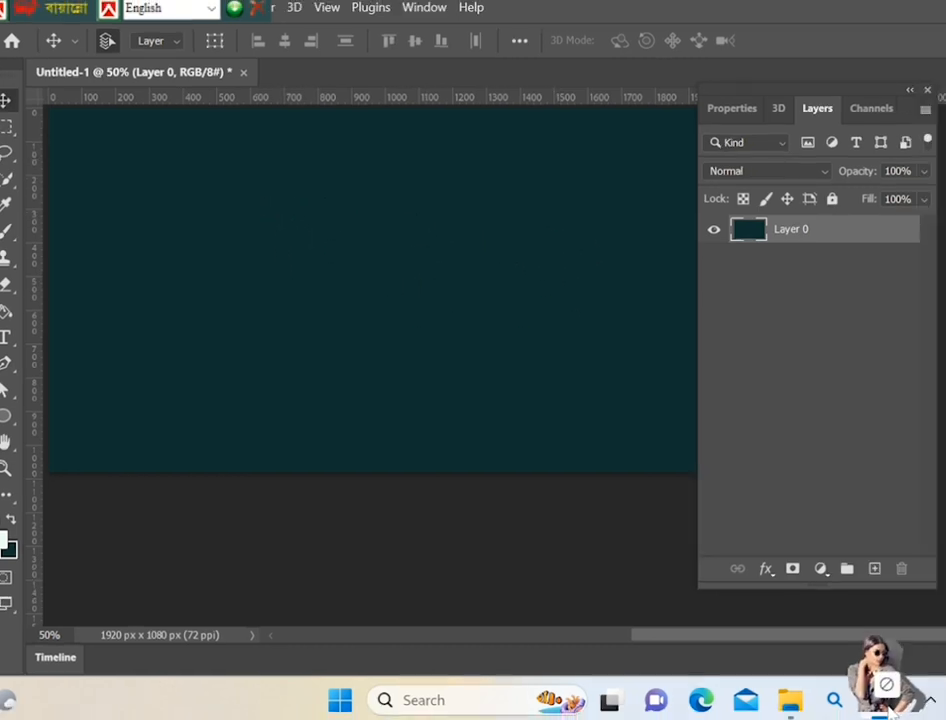
Step: Place the pngaaa.com-238677 image of the woman on the canvas and scale it to about 127%, reaching the canvas's lower edge
left_click_drag(806, 588, 317, 313)
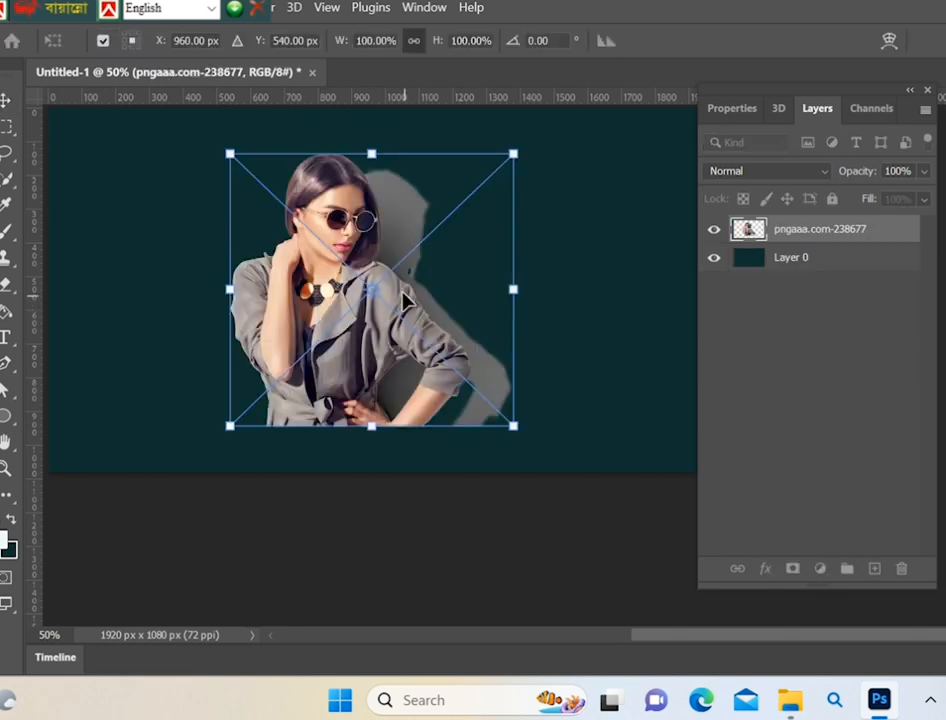
left_click_drag(514, 428, 574, 474)
left_click_drag(564, 154, 589, 129)
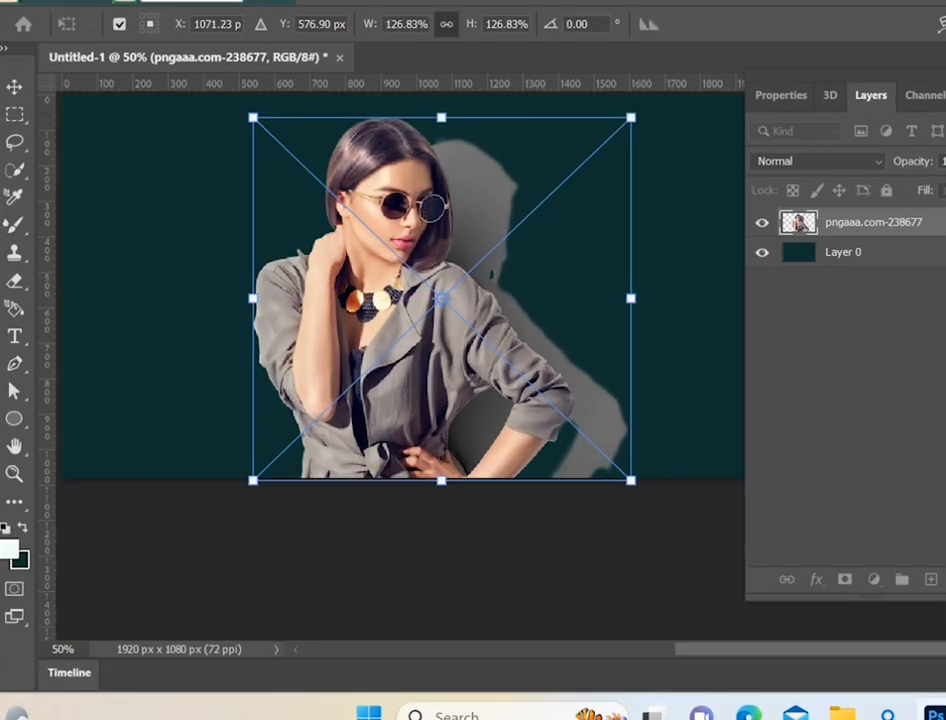
key("Return")
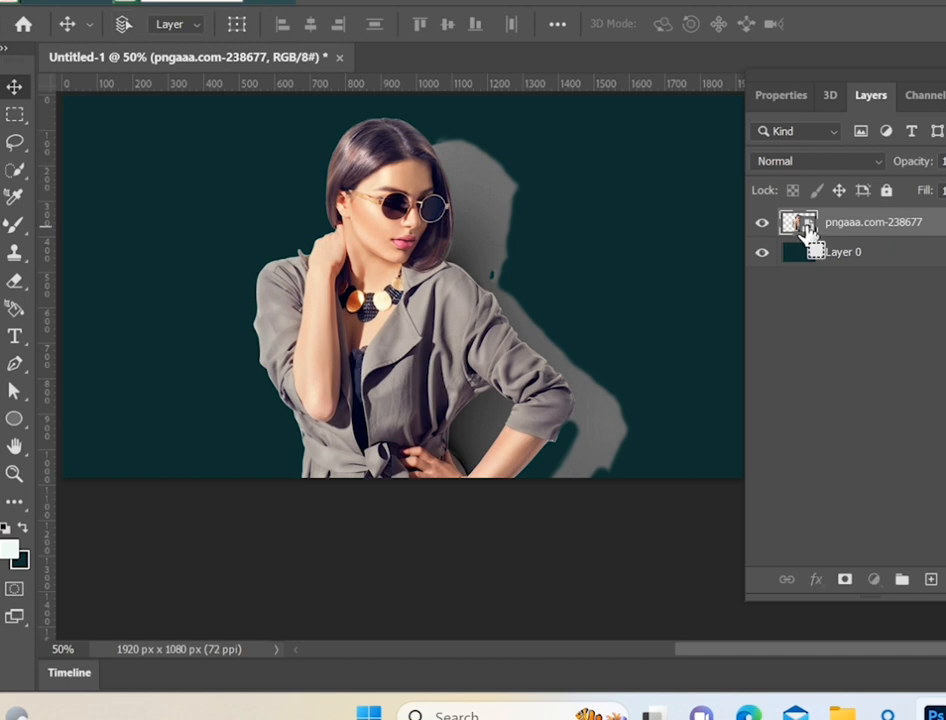
Step: Select the woman without the gray shadow beside her using Quick Selection, and mask the image layer to that selection
left_click(807, 228, "ctrl")
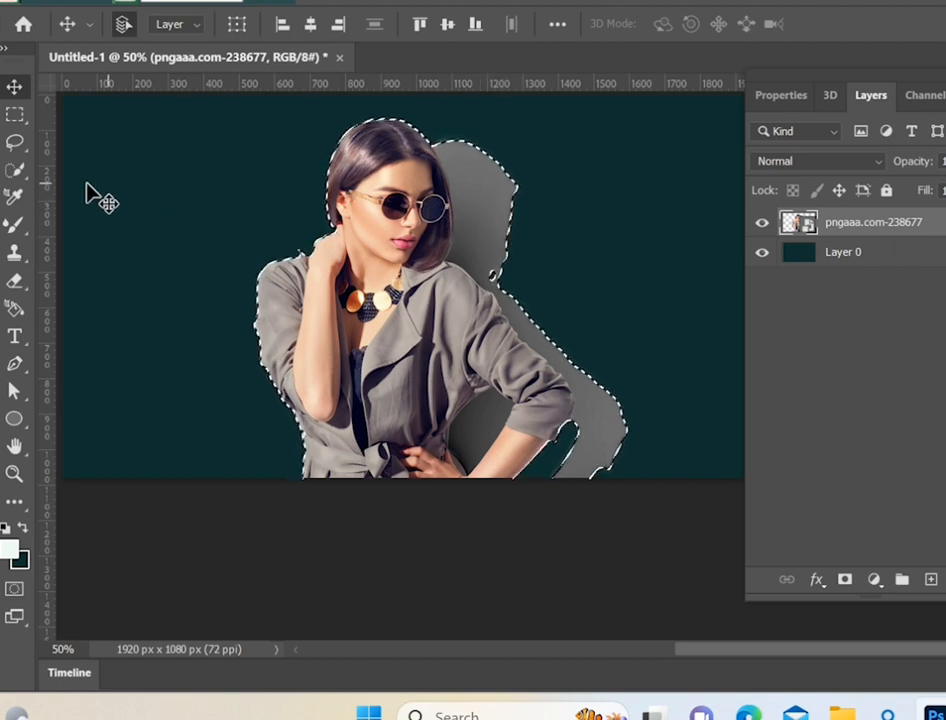
left_click(15, 172)
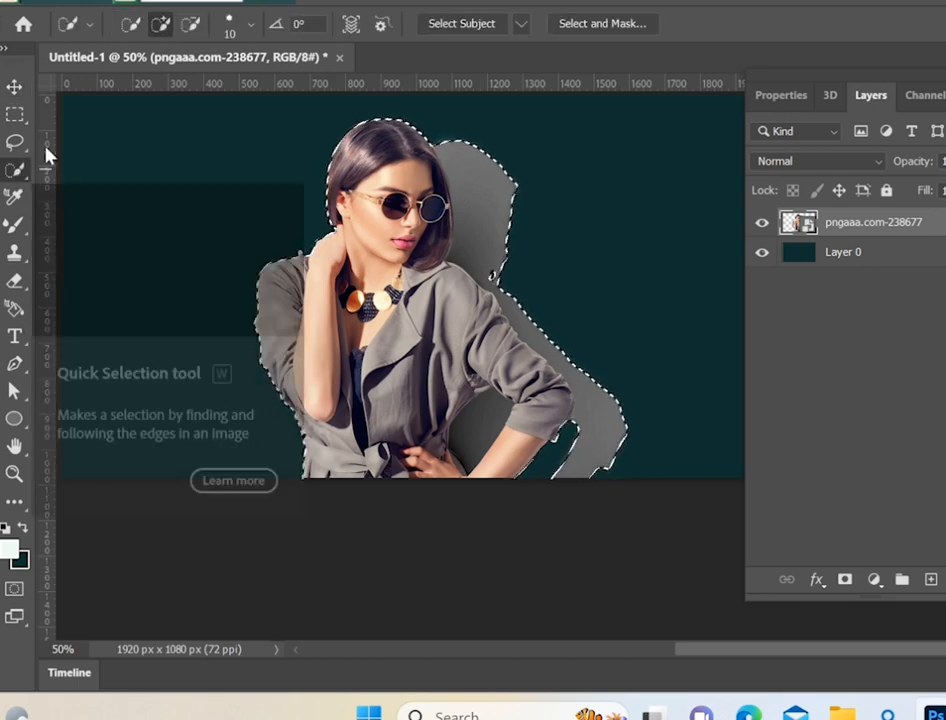
left_click(193, 29)
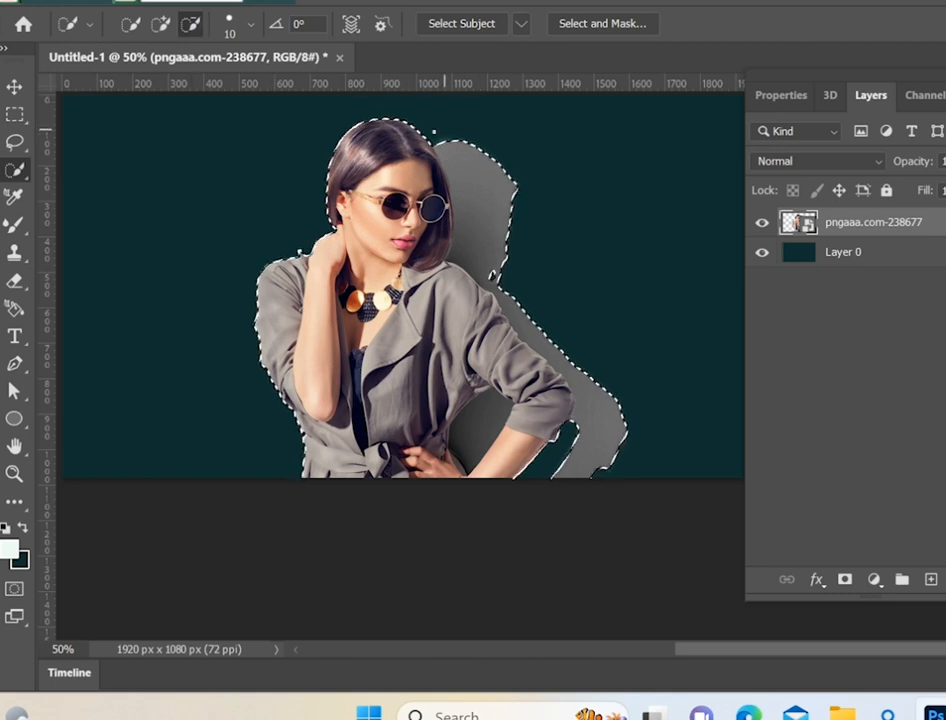
mouse_move(442, 133)
left_mouse_down()
mouse_move(454, 167)
mouse_move(488, 207)
mouse_move(505, 275)
mouse_move(575, 370)
left_mouse_up()
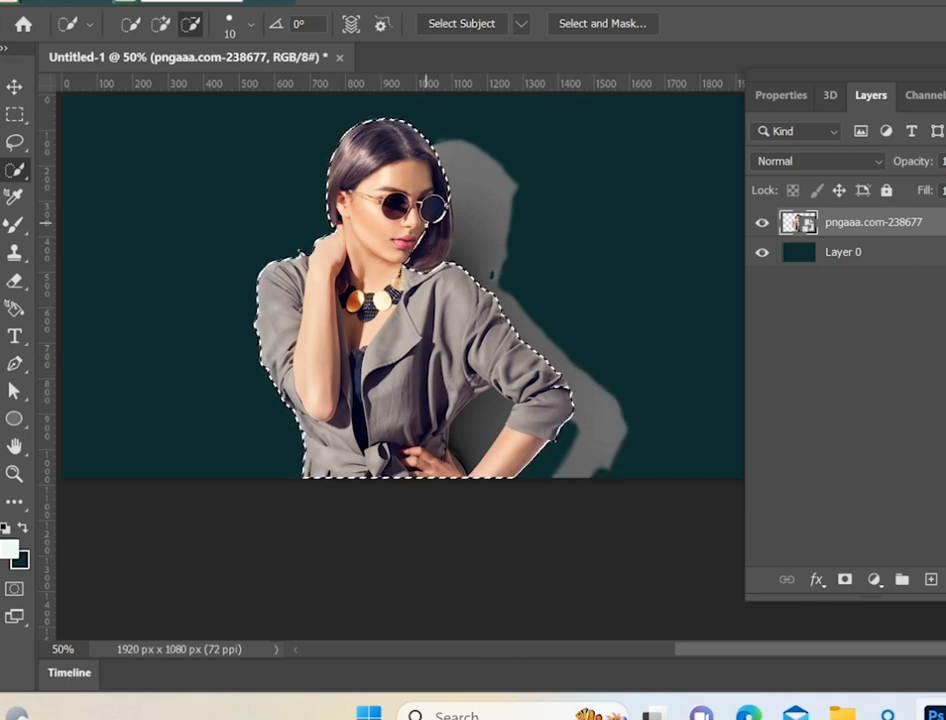
left_click(162, 25)
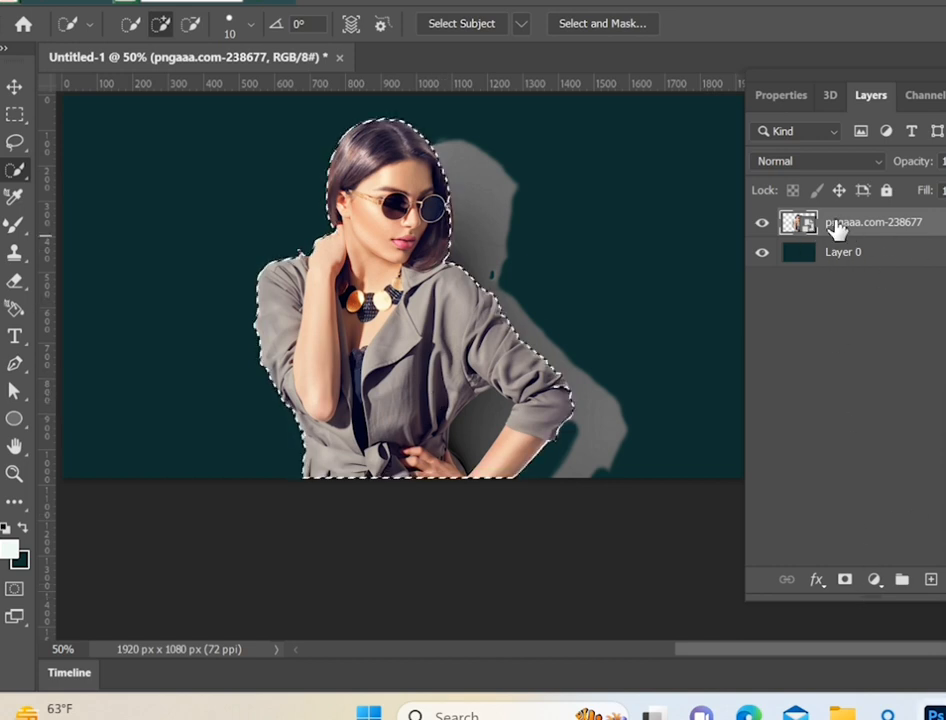
left_click(845, 590)
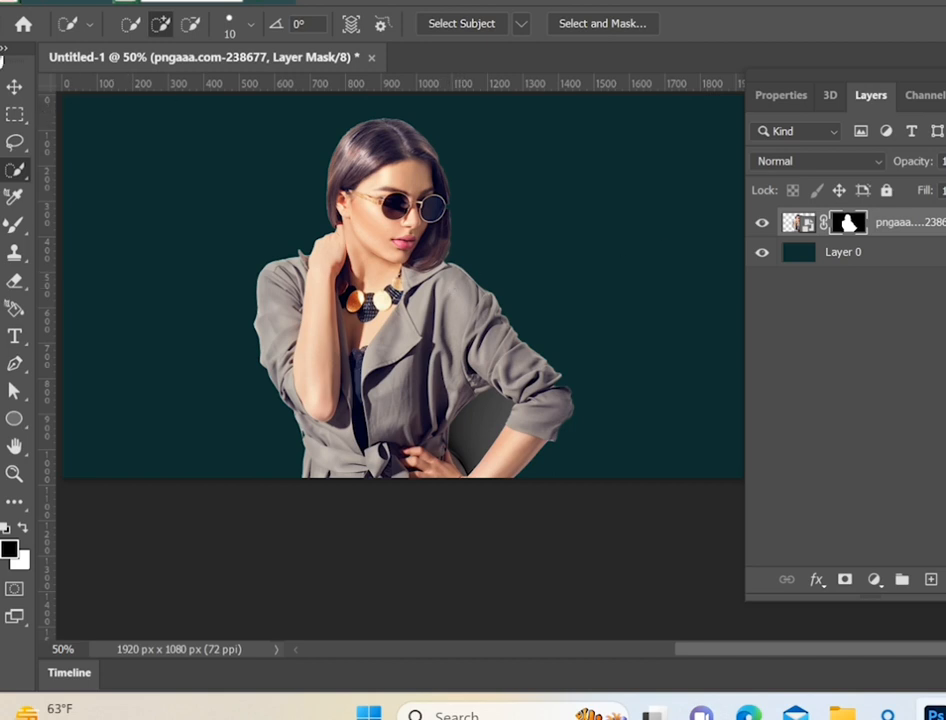
left_click(14, 87)
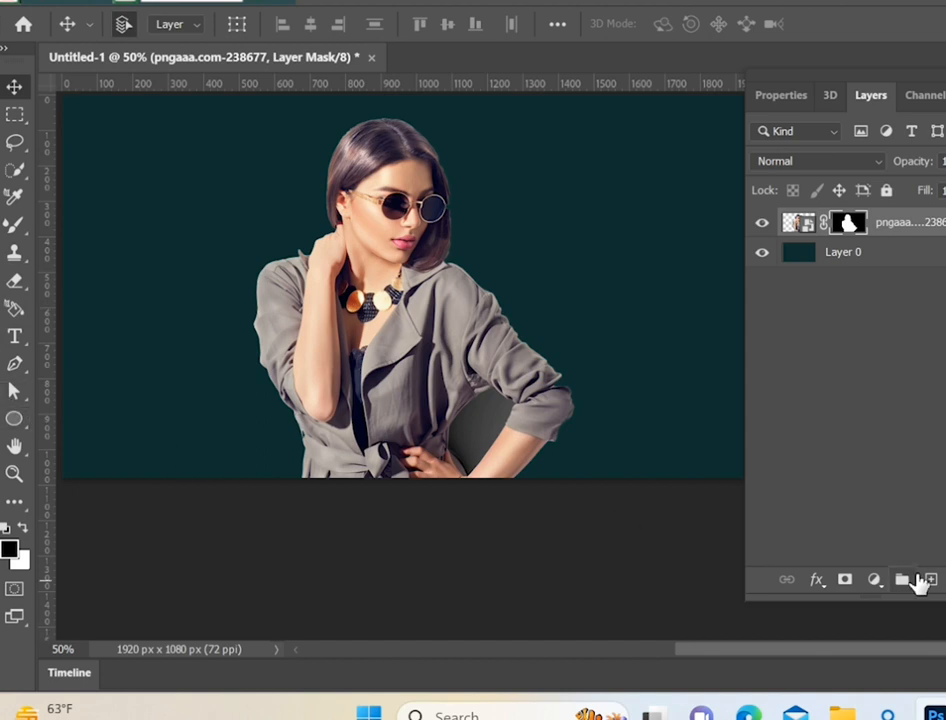
Step: Draw an ellipse shape of about 672 x 407 px around the woman's head
left_click(14, 421)
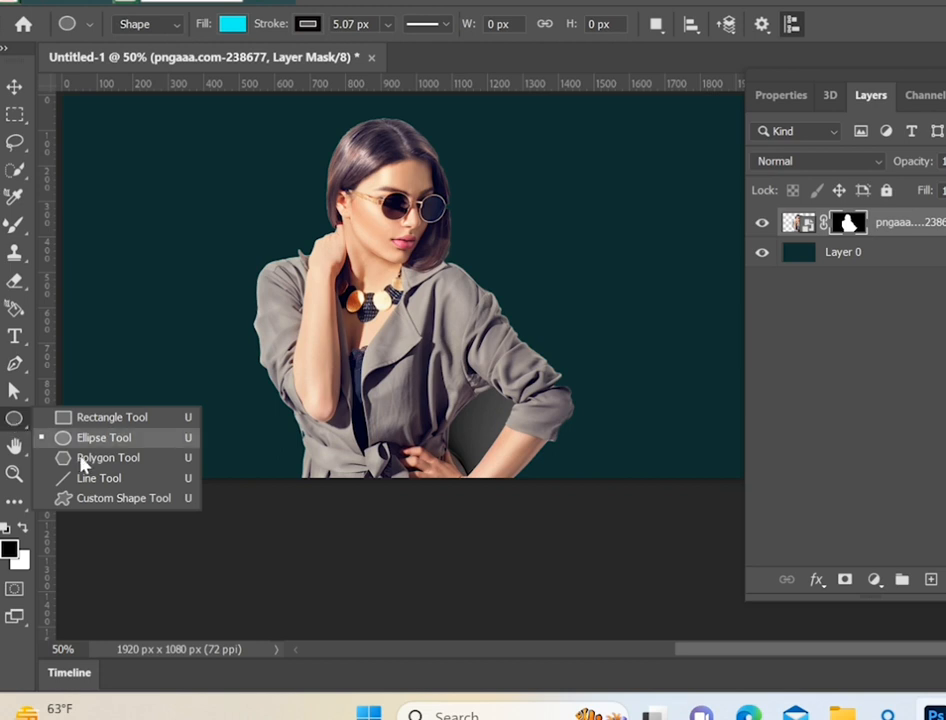
left_click(104, 440)
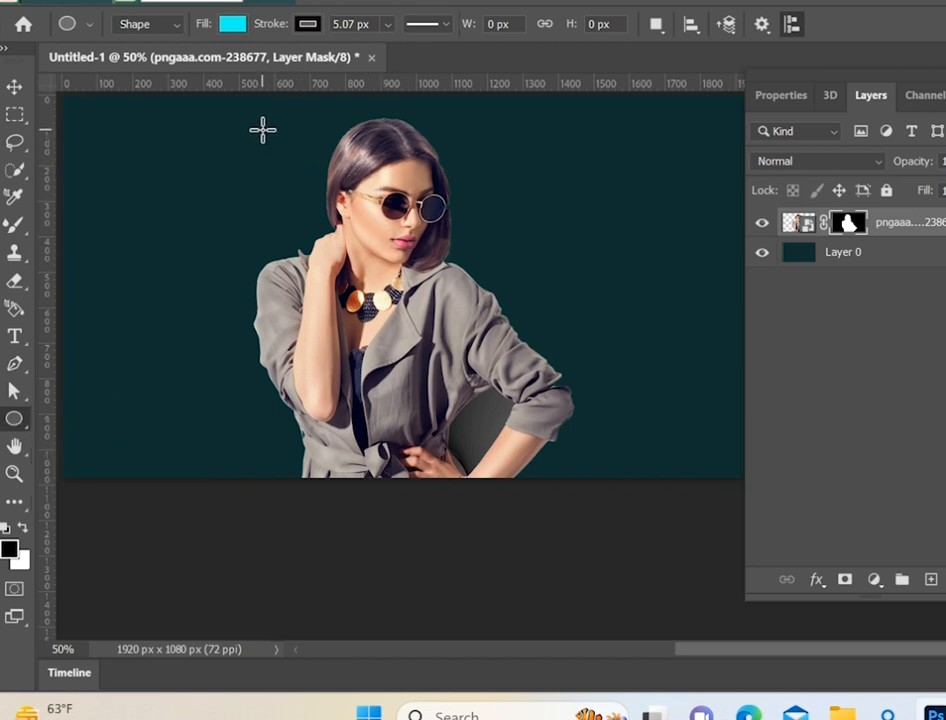
left_click_drag(262, 131, 499, 272)
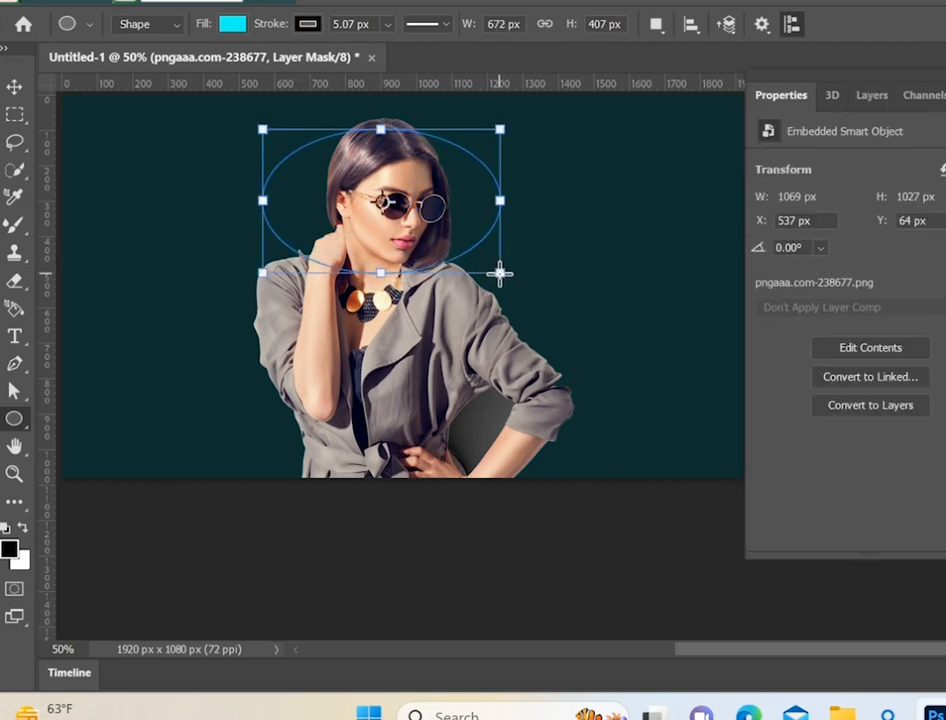
Step: Remove the ellipse's fill and give it an off-white stroke
left_click(233, 24)
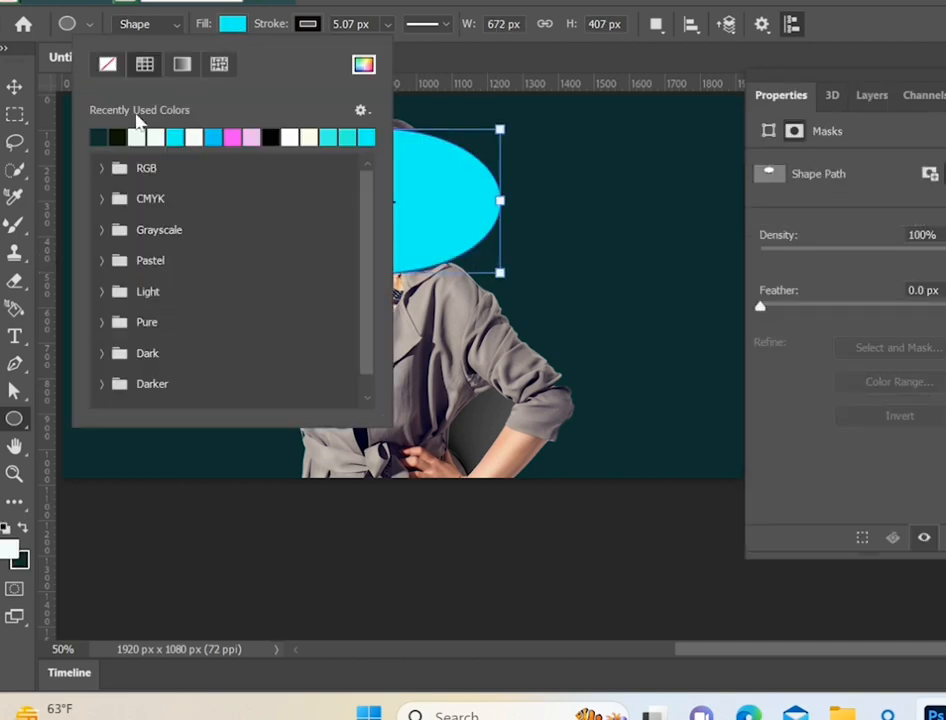
left_click(107, 64)
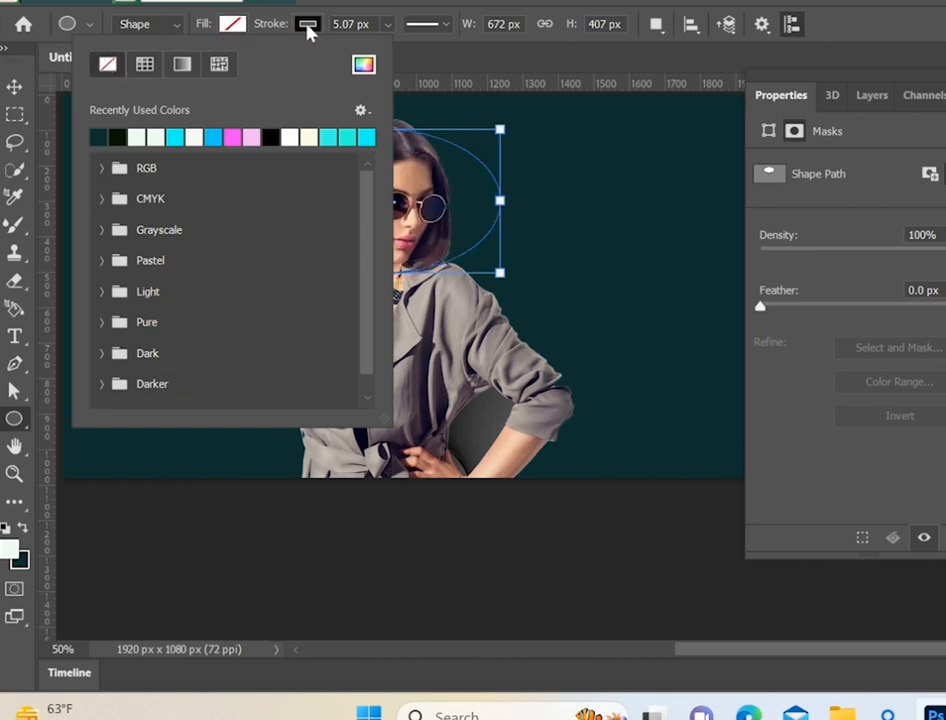
left_click(308, 27)
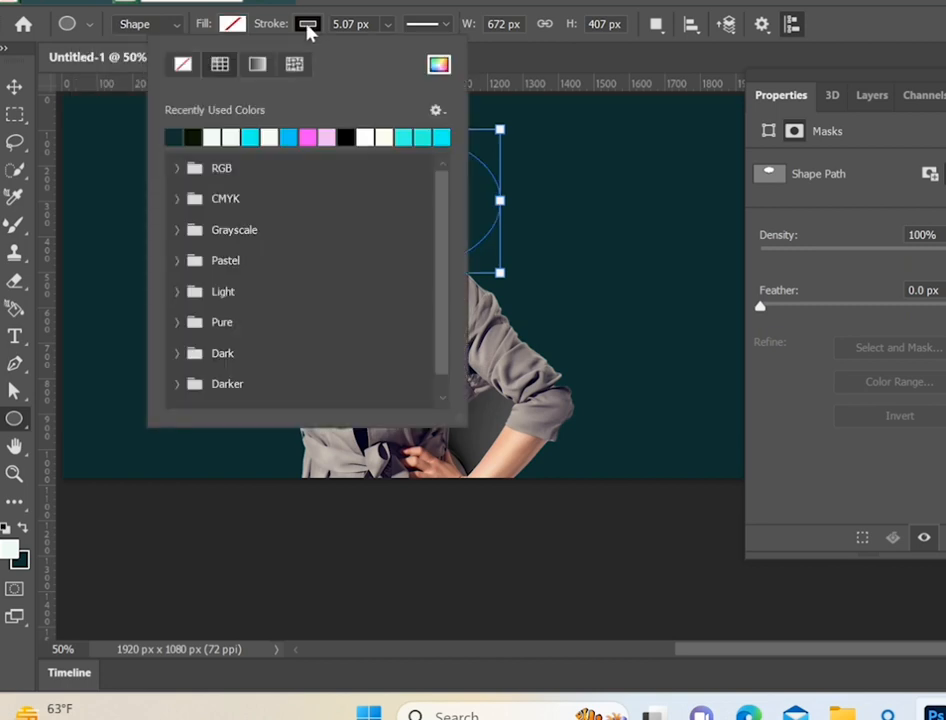
left_click(387, 134)
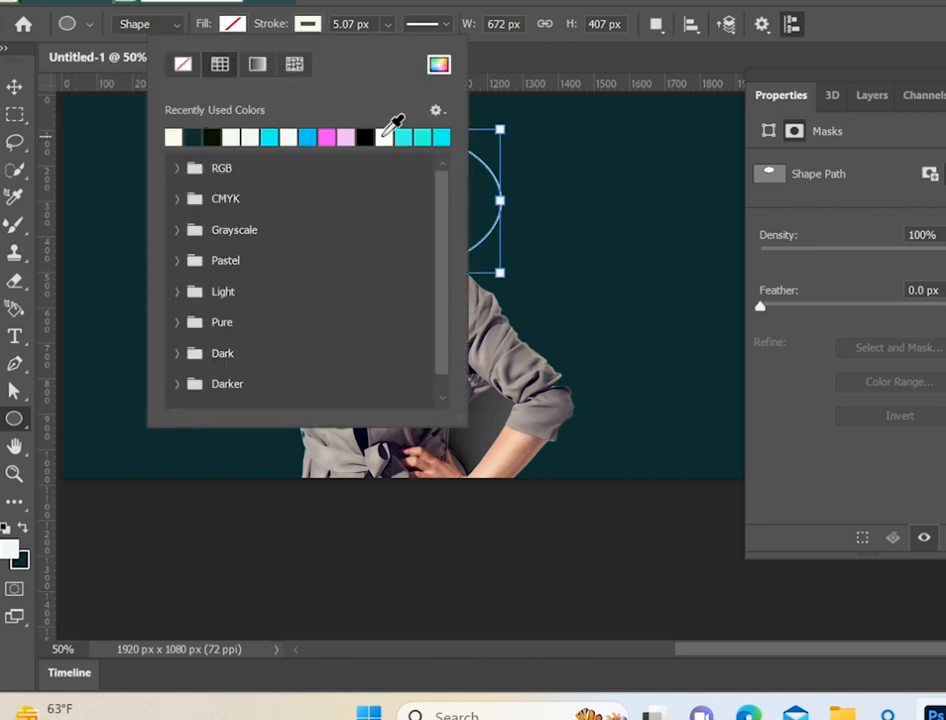
left_click(389, 26)
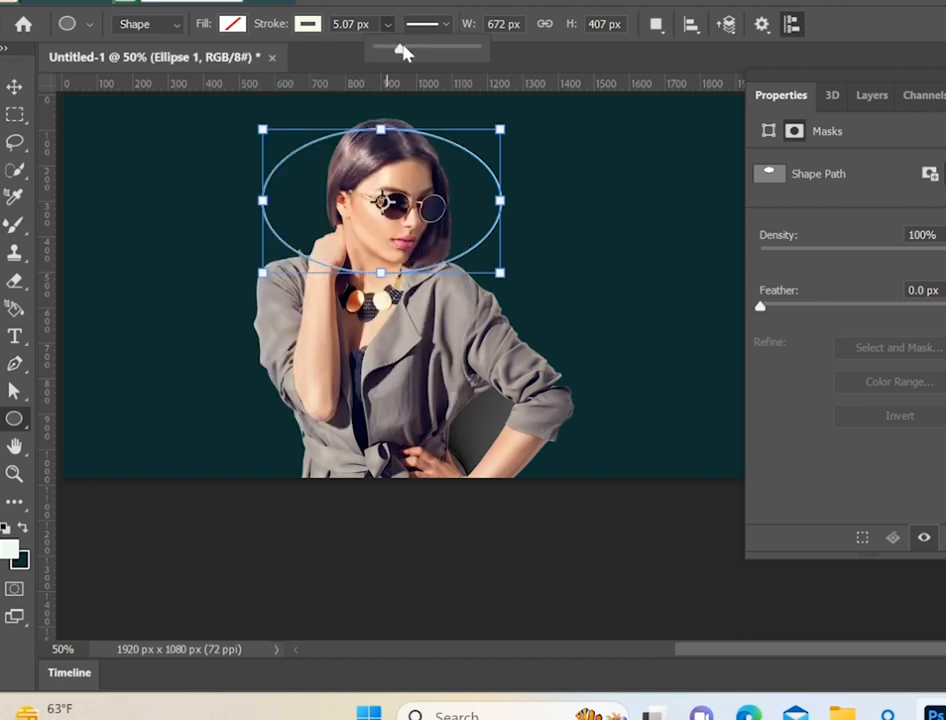
left_click(14, 87)
Step: Apply a bright cyan Color Overlay layer style to the Ellipse 1 layer
left_click(871, 95)
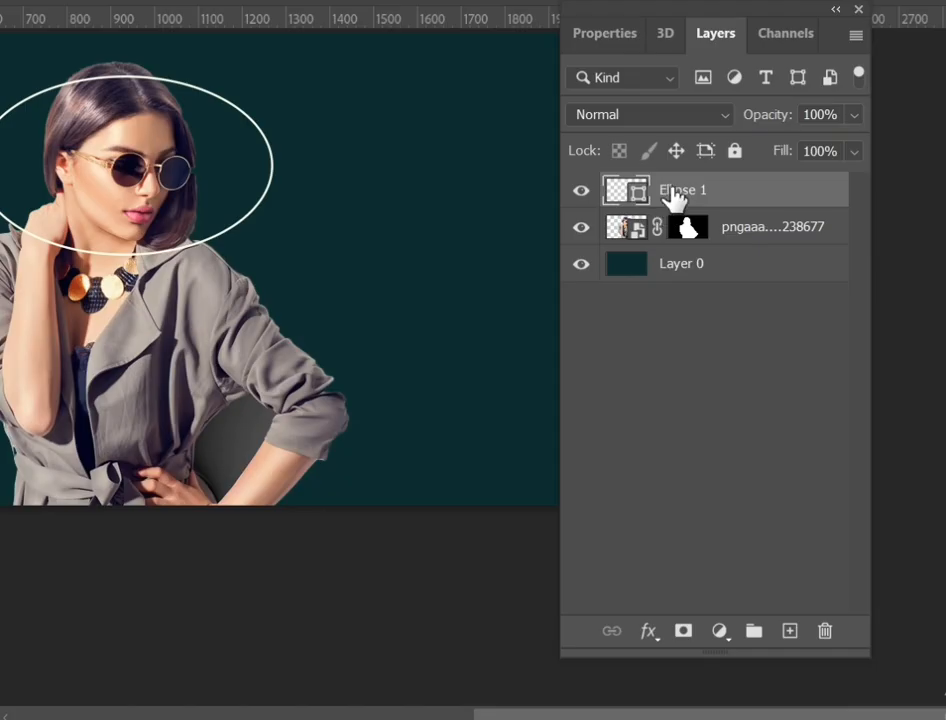
right_click(674, 196)
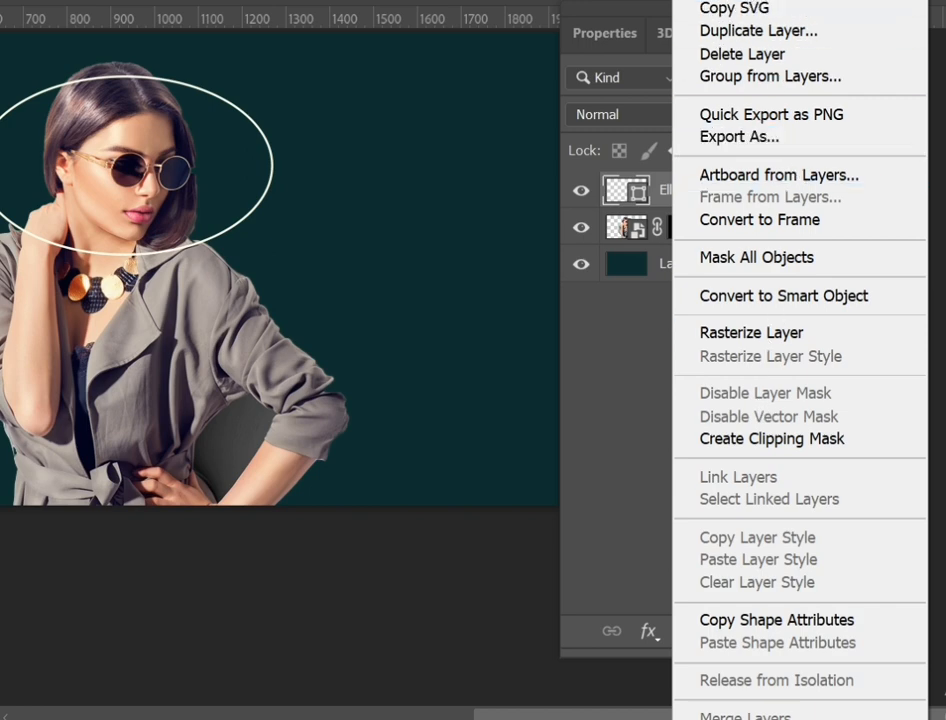
key("Escape")
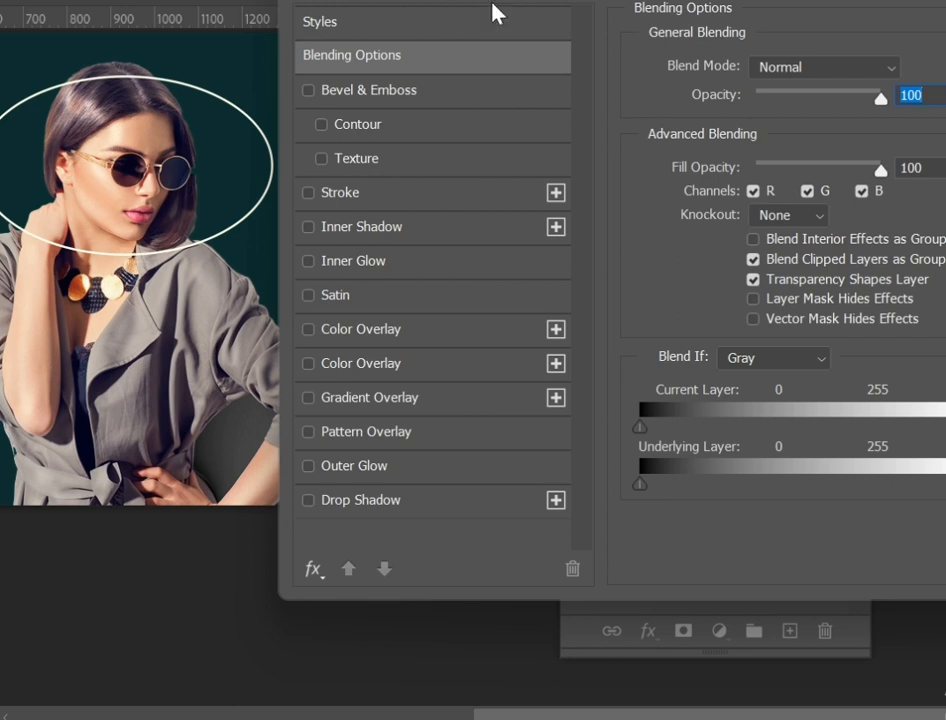
left_click_drag(95, 298, 0, 290)
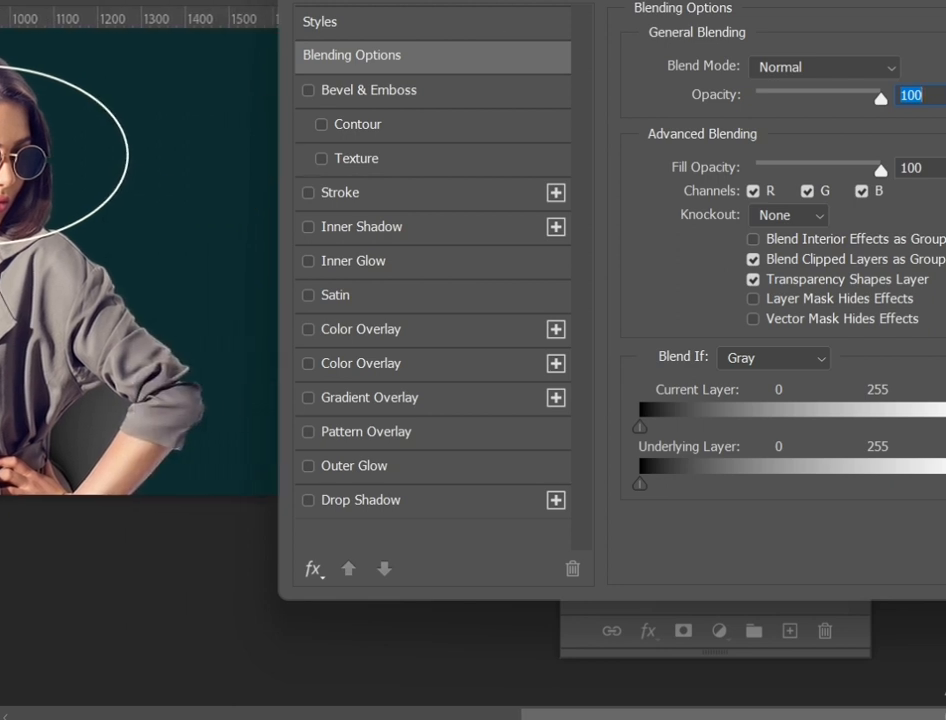
left_click_drag(620, 3, 496, 0)
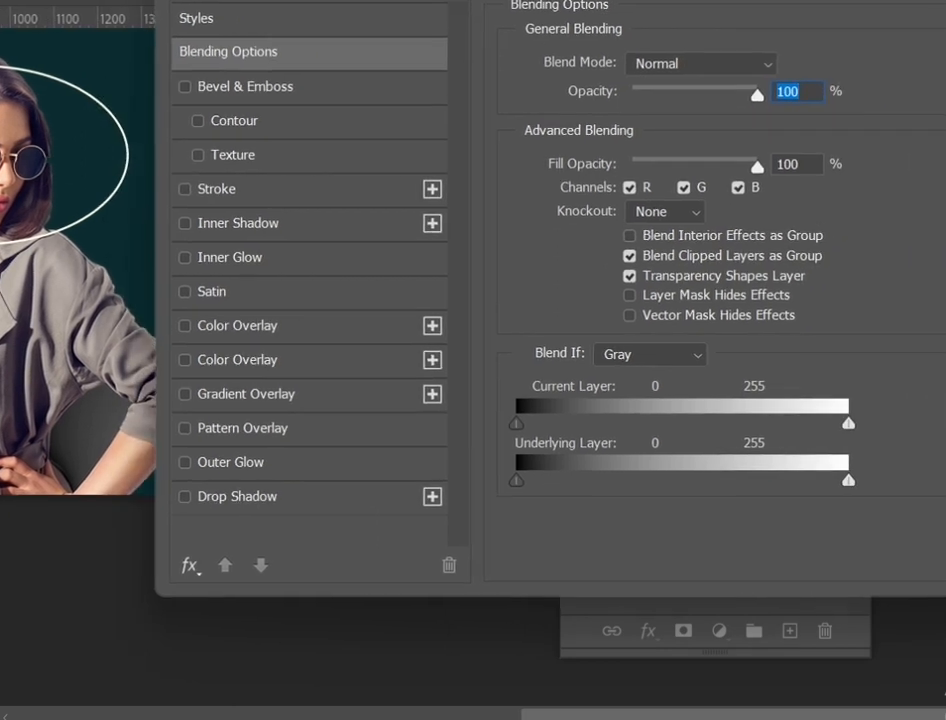
left_click(189, 362)
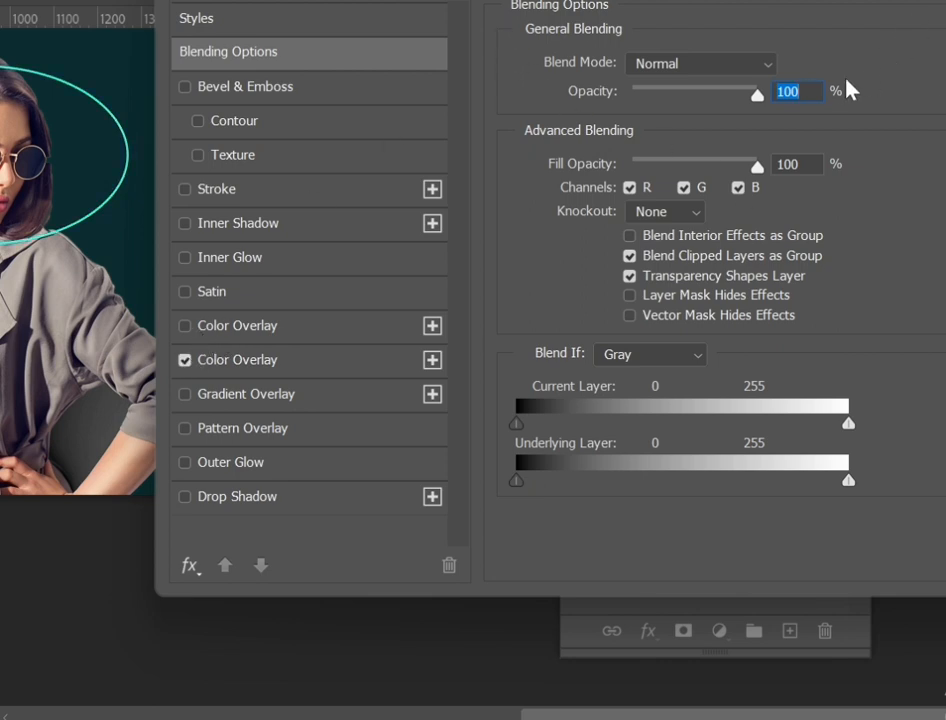
left_click(344, 379)
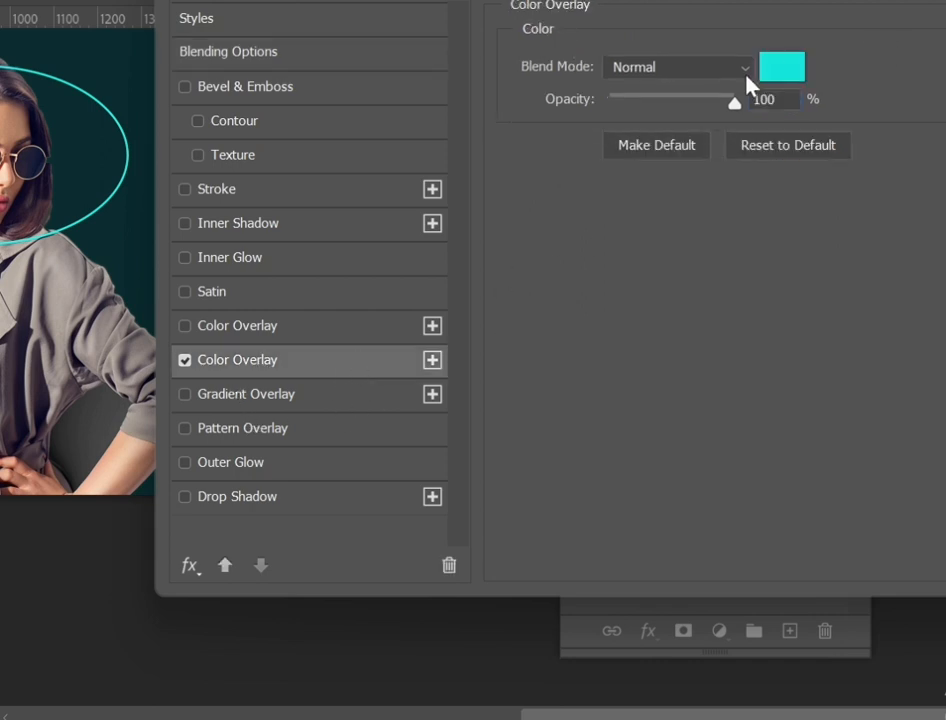
left_click(780, 74)
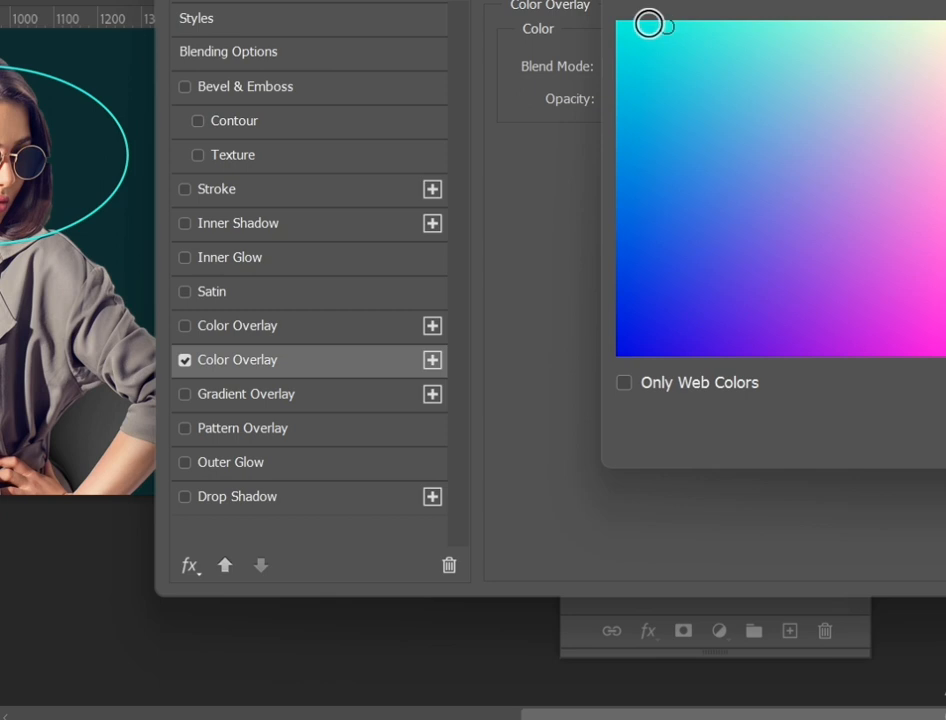
left_click(681, 24)
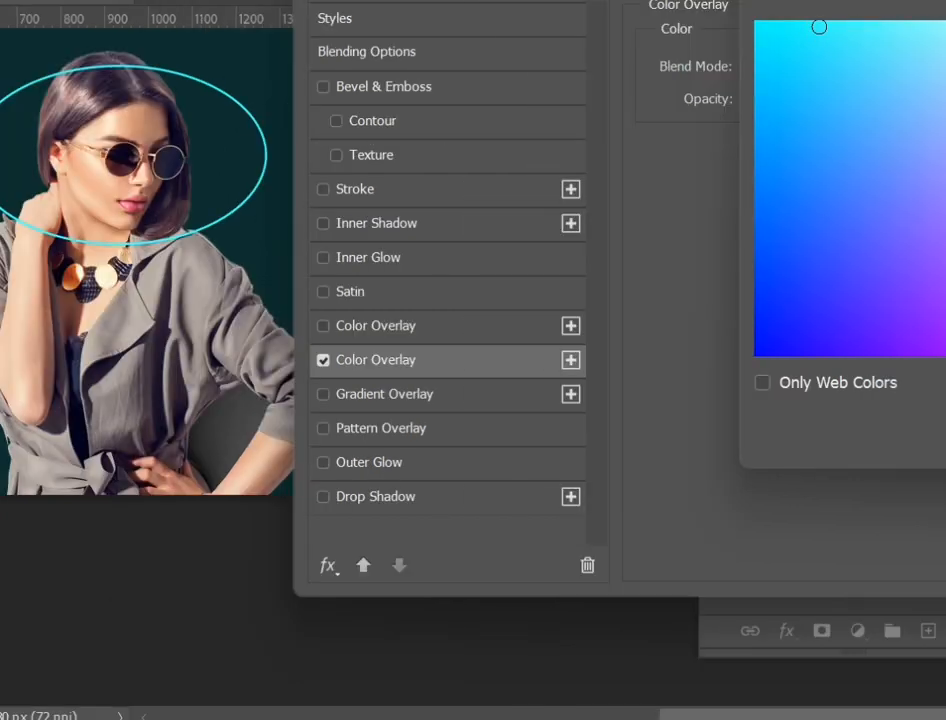
key("Return")
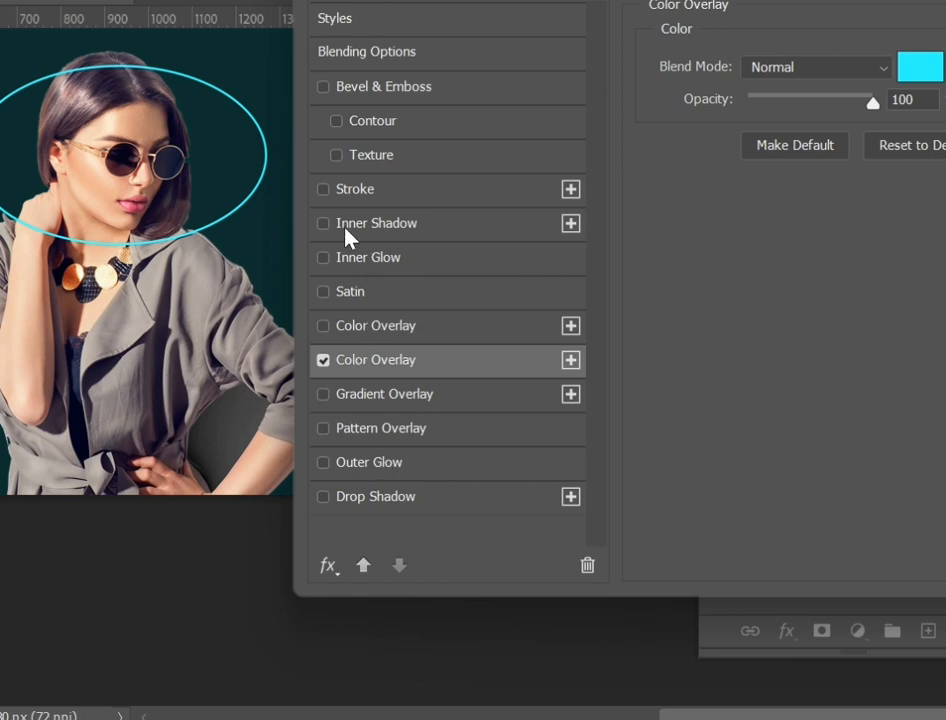
Step: Add an Inner Glow to the ellipse in Linear Dodge (Add) mode with a near-white color and a size of 232 px
left_click(343, 268)
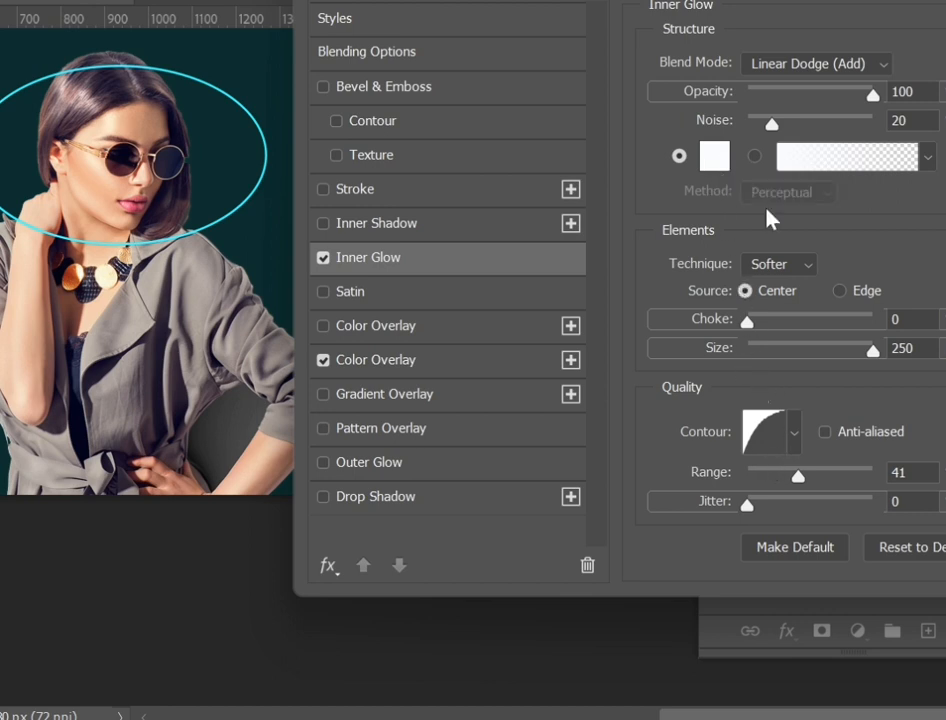
left_click(720, 165)
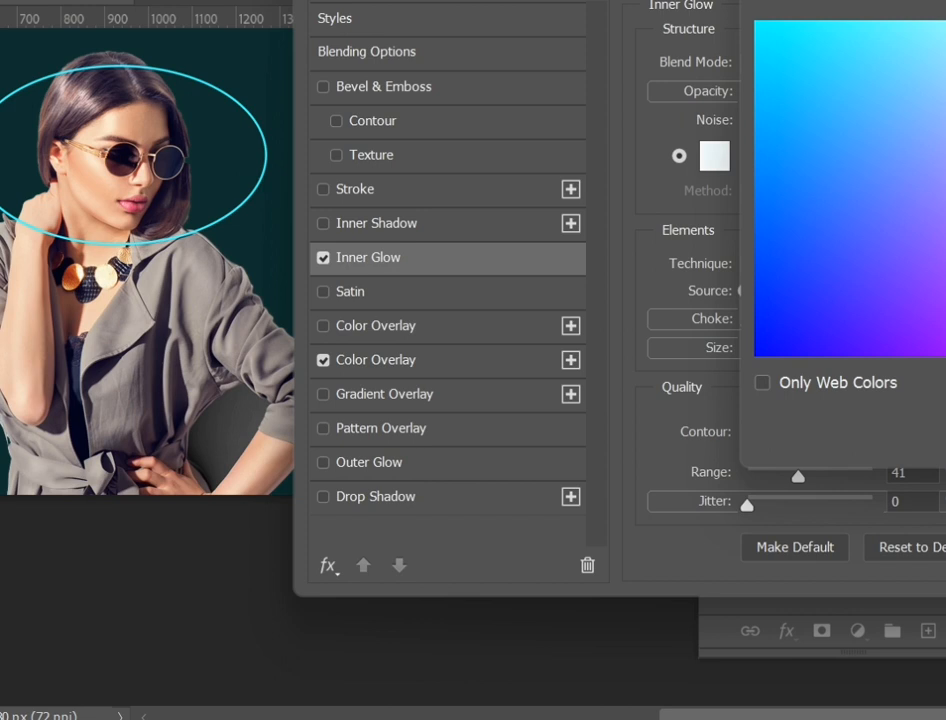
key("Return")
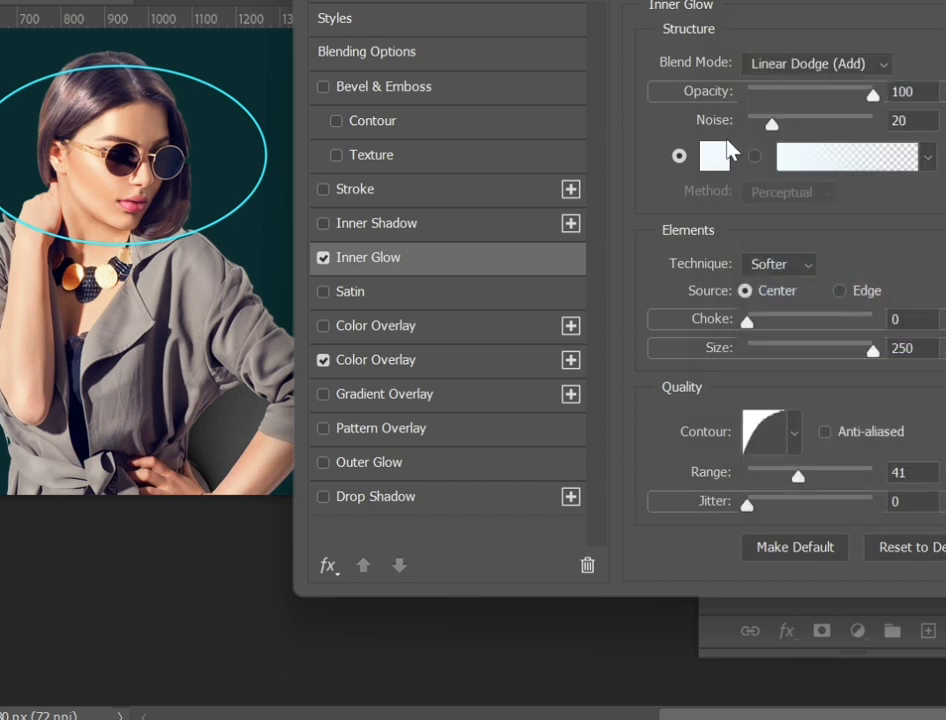
left_click(802, 343)
left_click_drag(820, 342, 878, 350)
Step: Review the Inner Glow's Half Round contour curve, keep that contour and apply the layer style
left_click(773, 438)
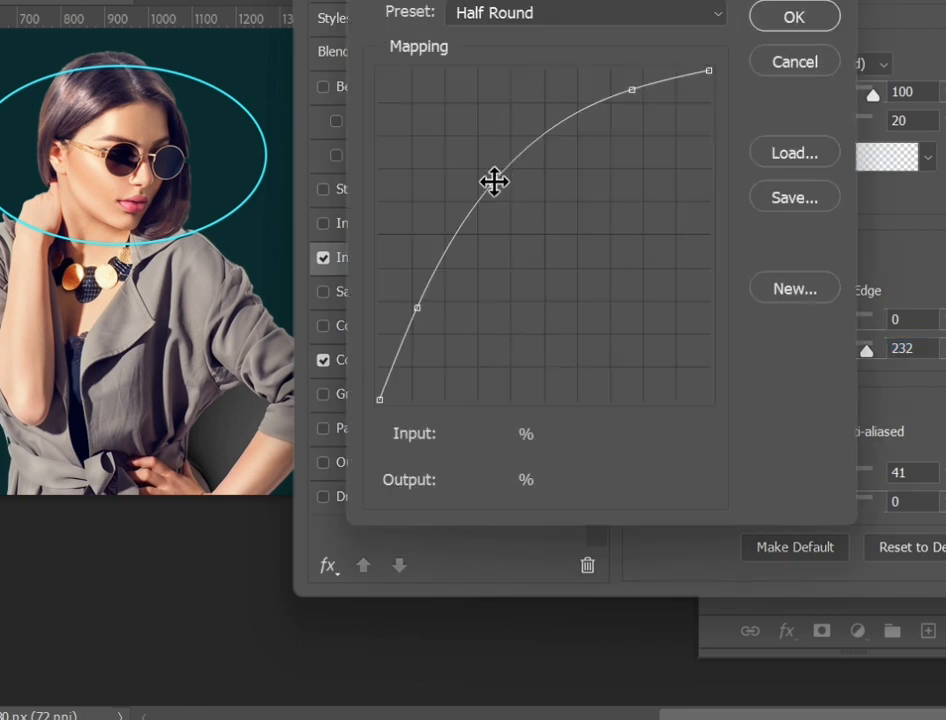
left_click(540, 210)
left_click_drag(540, 210, 503, 173)
left_click(792, 18)
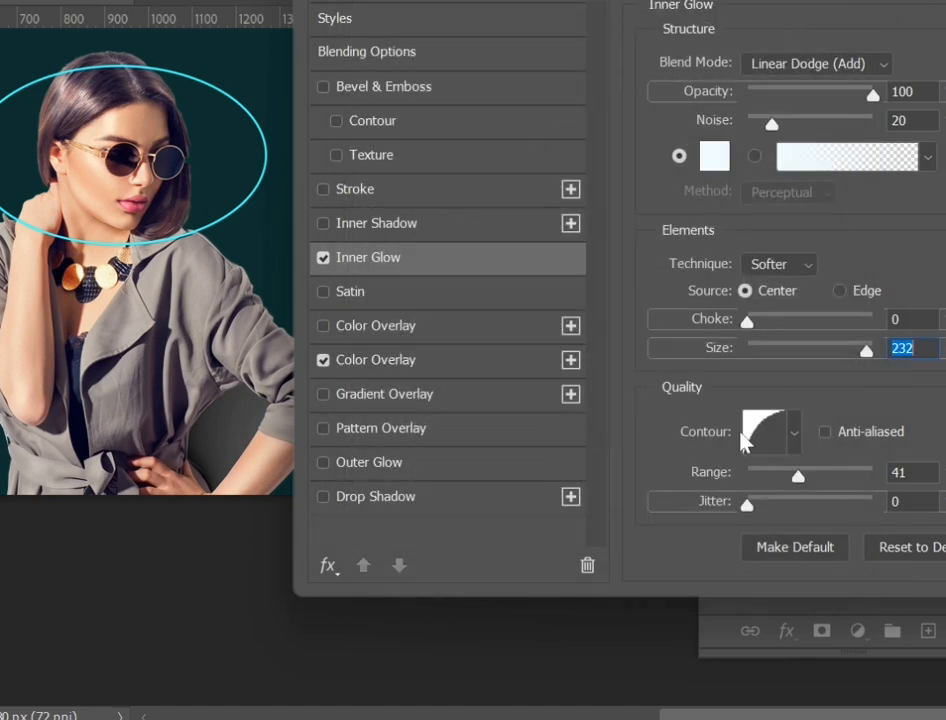
left_click(795, 437)
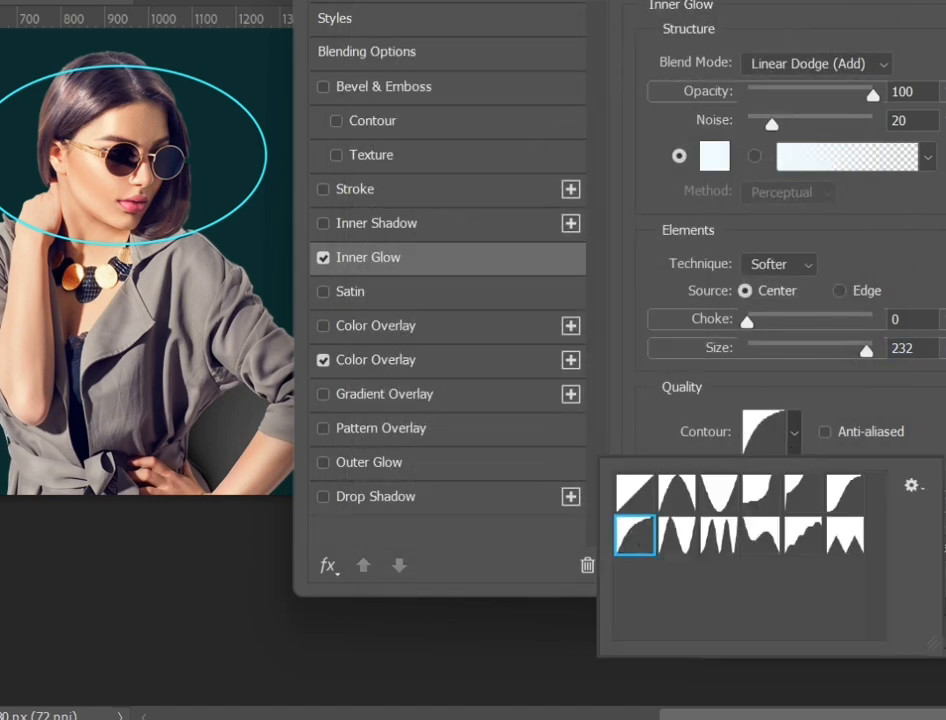
key("Return")
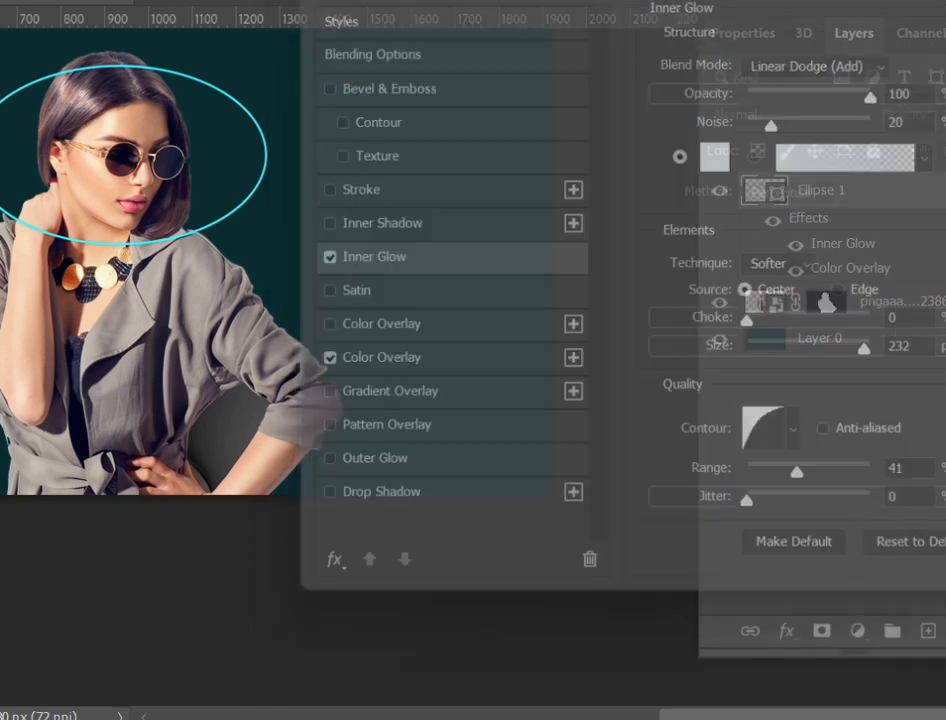
Step: Add a cyan Outer Glow at 36% opacity and 7% spread plus a Drop Shadow to the Ellipse 1 layer, adjusting the glow's size
double_click(918, 188)
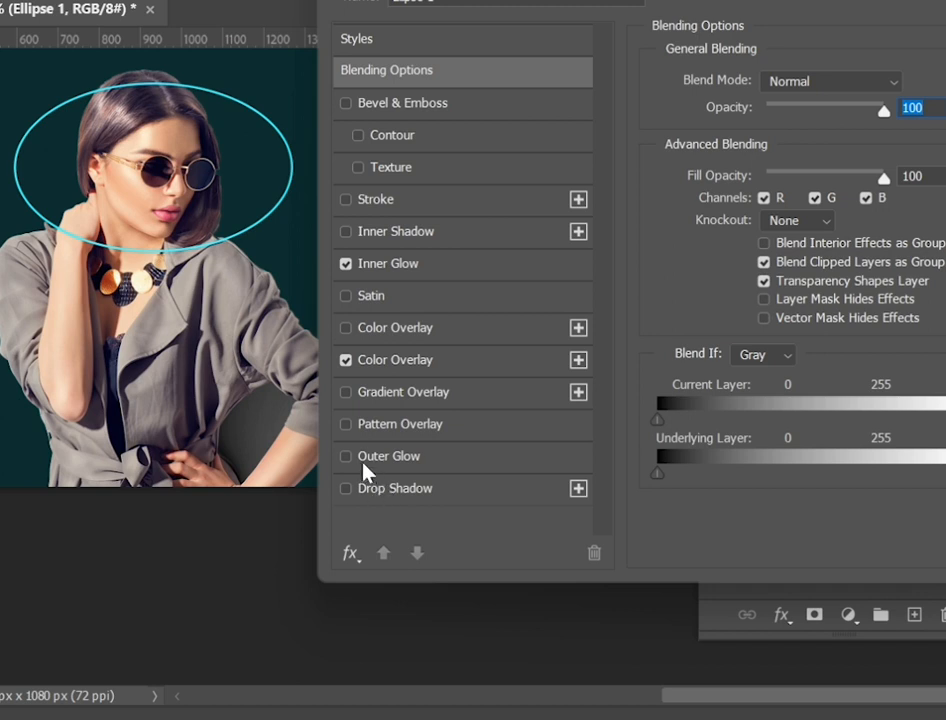
left_click(350, 458)
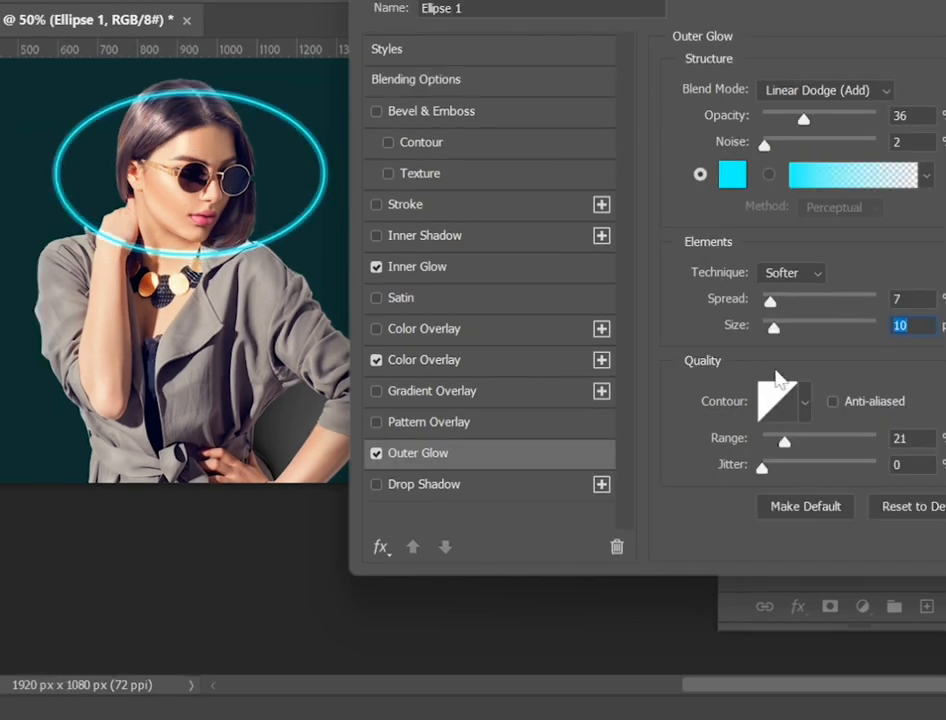
left_click(377, 485)
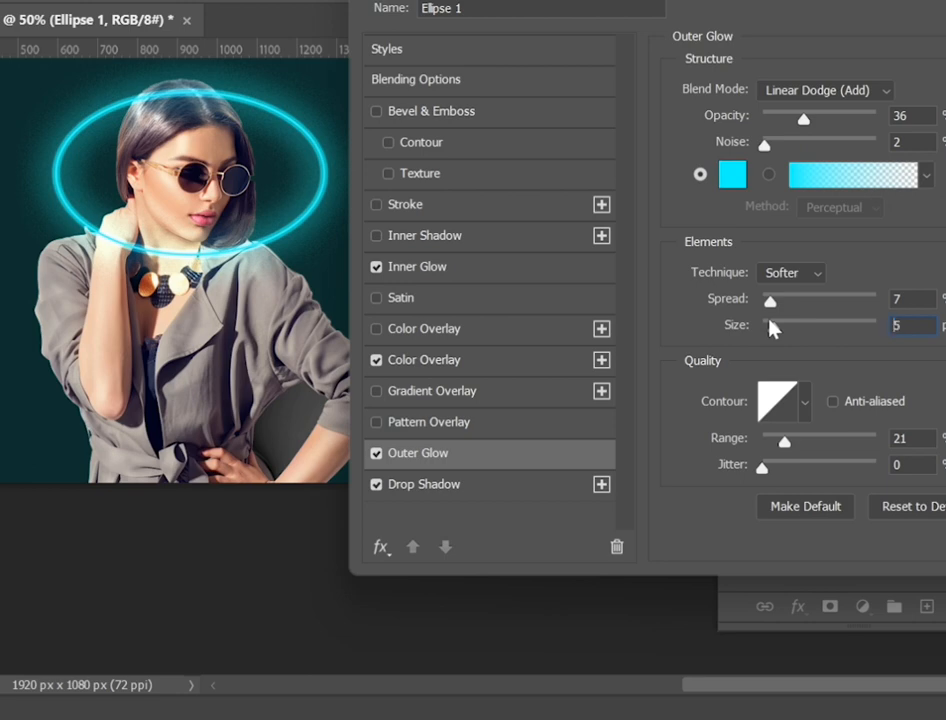
left_click_drag(772, 328, 776, 327)
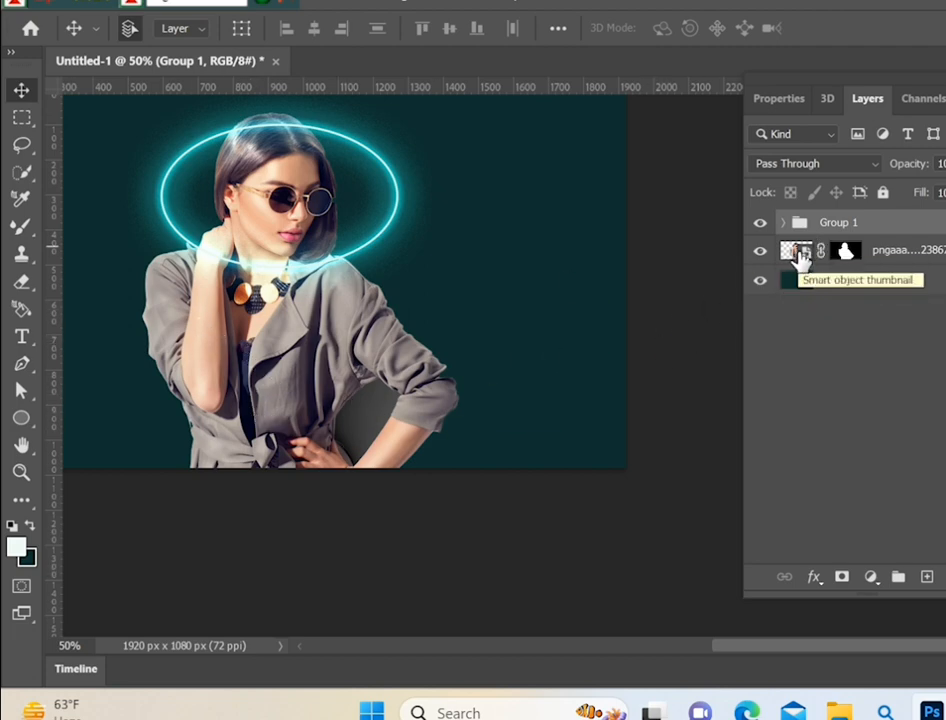
Step: Load the image layer's outline as a selection and subtract the shadow area beside the woman with Quick Selection
left_click(797, 255, "ctrl")
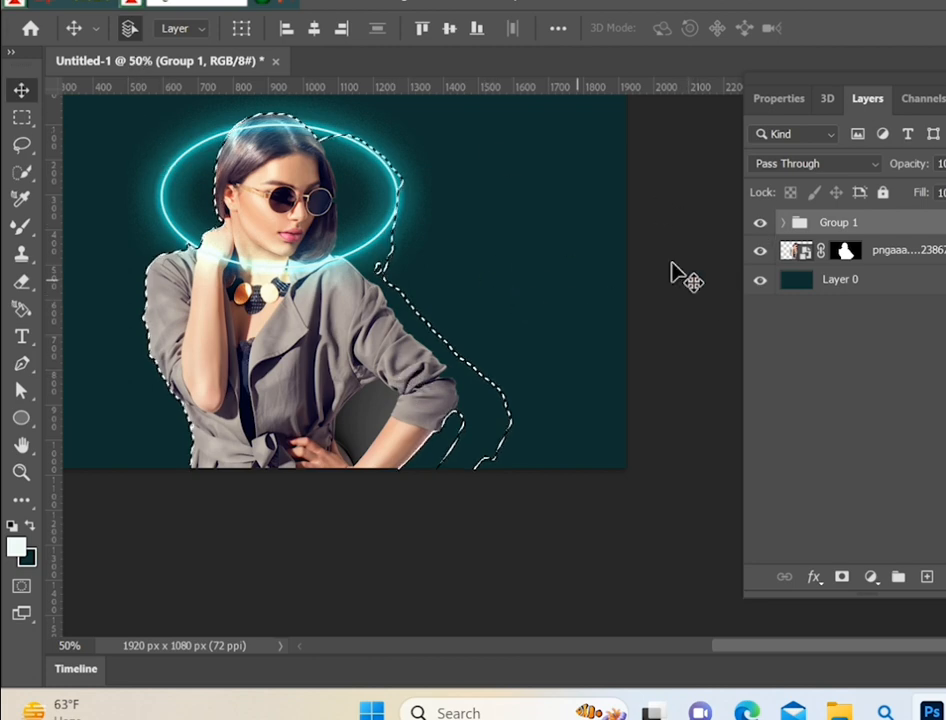
left_click(28, 172)
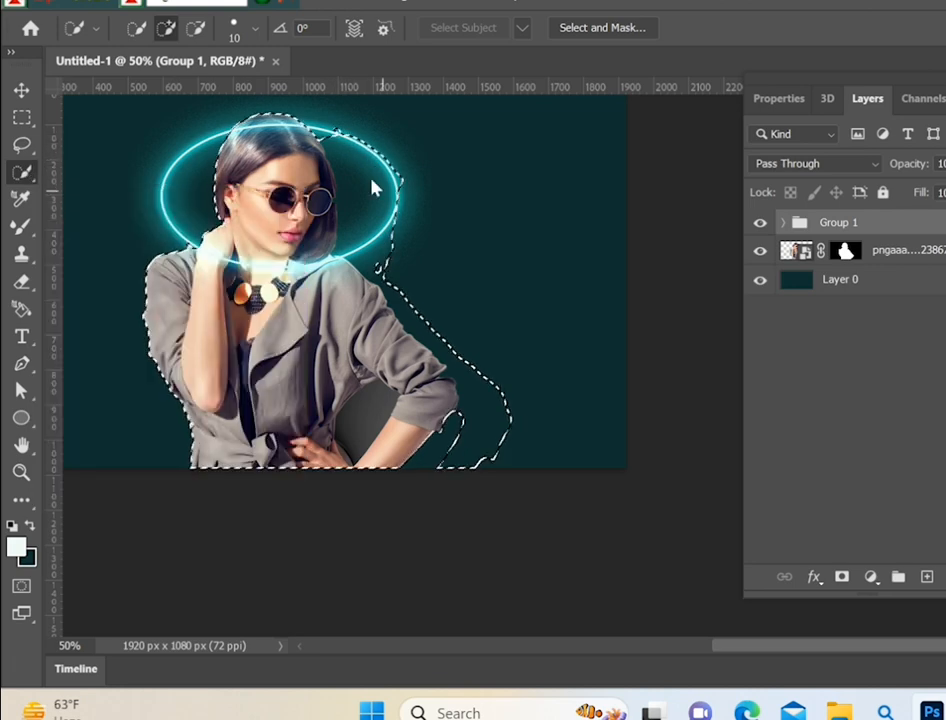
left_click(196, 27)
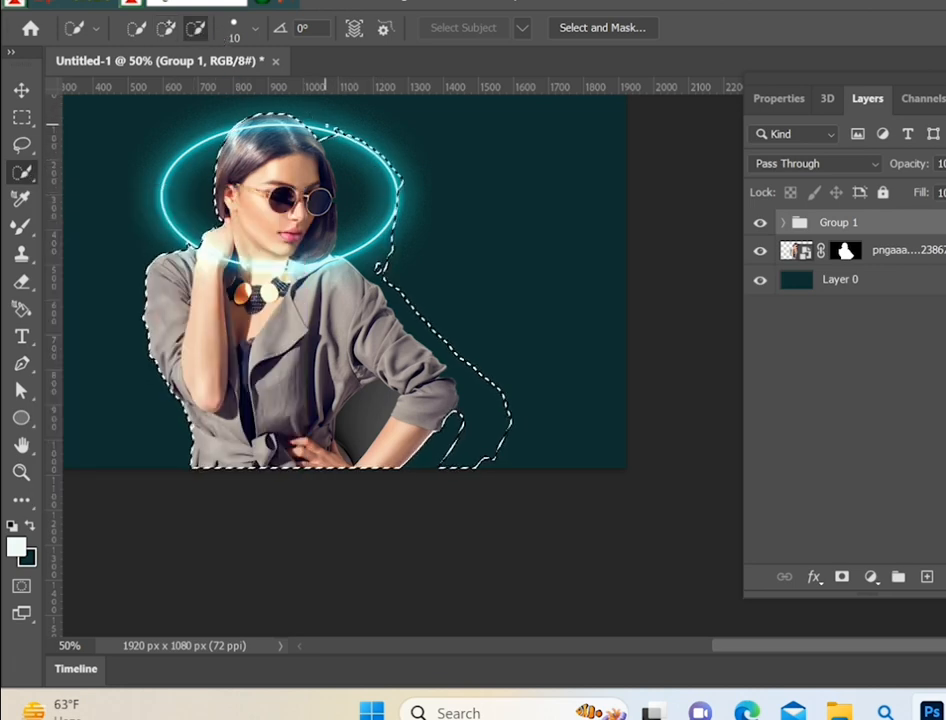
mouse_move(327, 128)
left_mouse_down()
mouse_move(362, 165)
mouse_move(385, 232)
mouse_move(334, 148)
mouse_move(353, 122)
mouse_move(389, 188)
mouse_move(345, 123)
left_mouse_up()
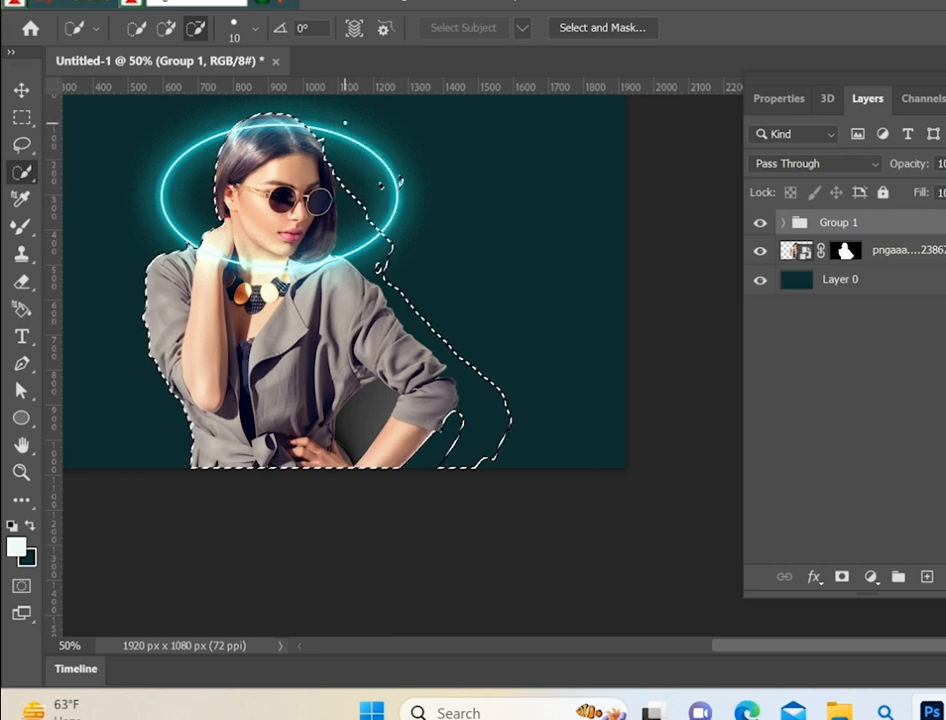
mouse_move(373, 188)
left_mouse_down()
mouse_move(349, 240)
mouse_move(352, 262)
mouse_move(383, 269)
left_mouse_up()
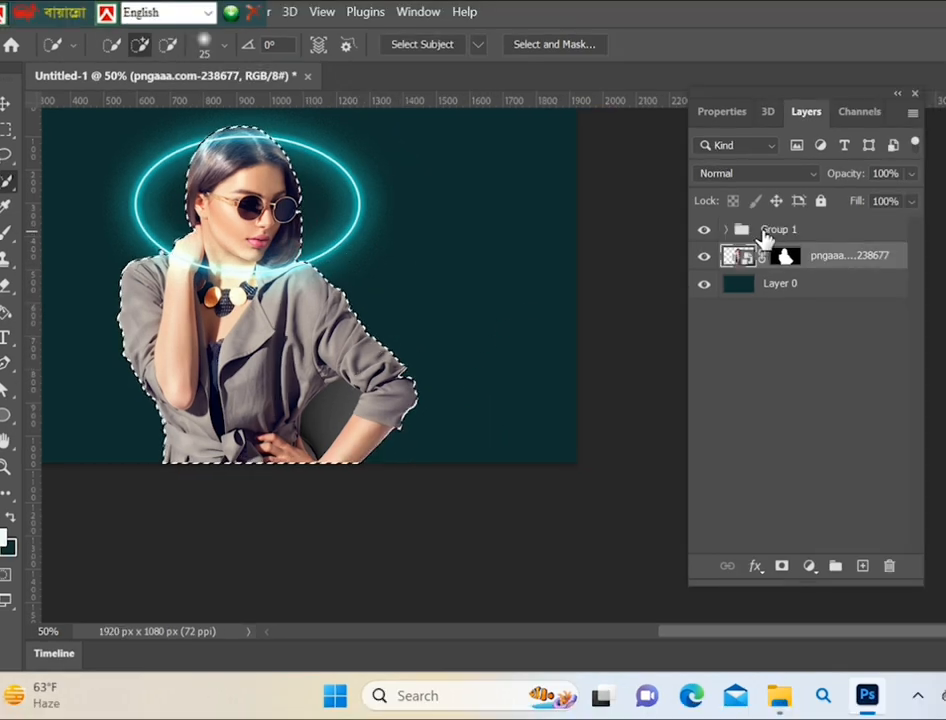
Step: Add a layer mask to Group 1 from the woman's selection and invert it to hide the ellipse over her
left_click(766, 236)
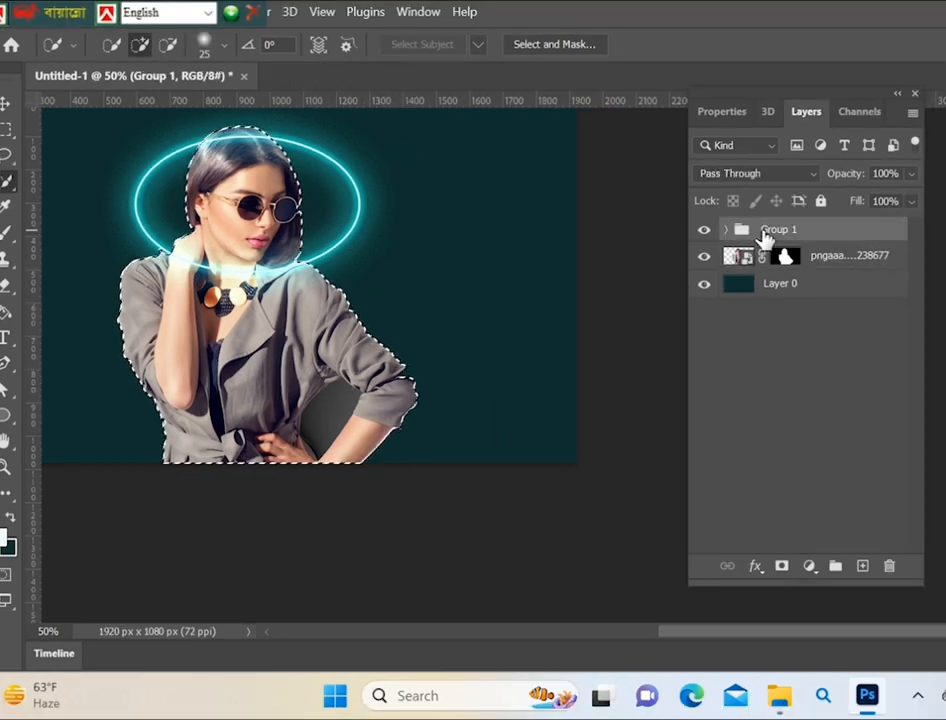
left_click(783, 567)
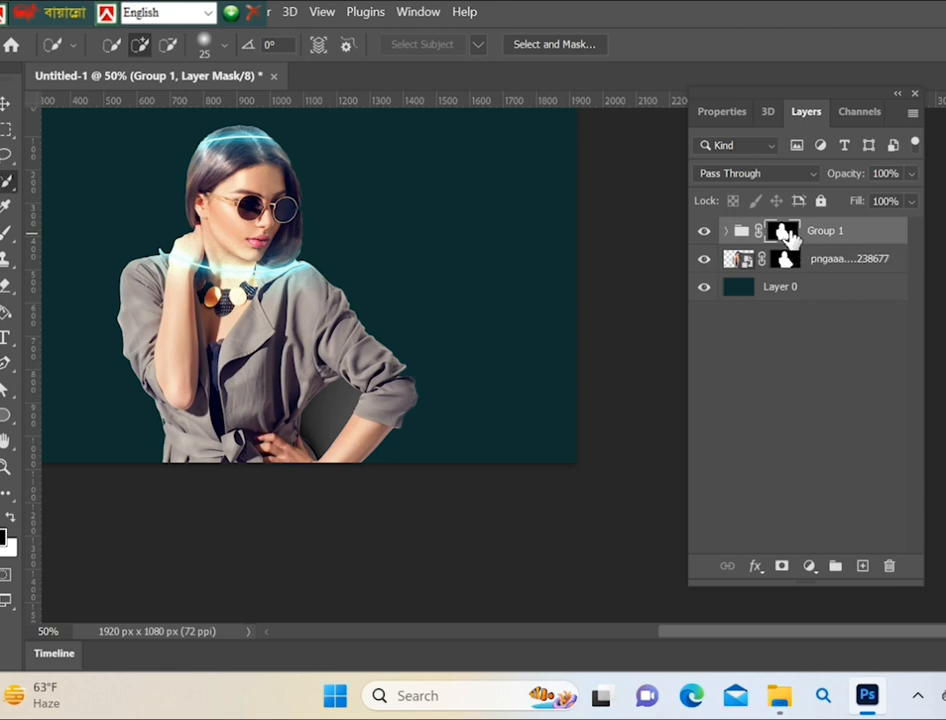
key("ctrl+i")
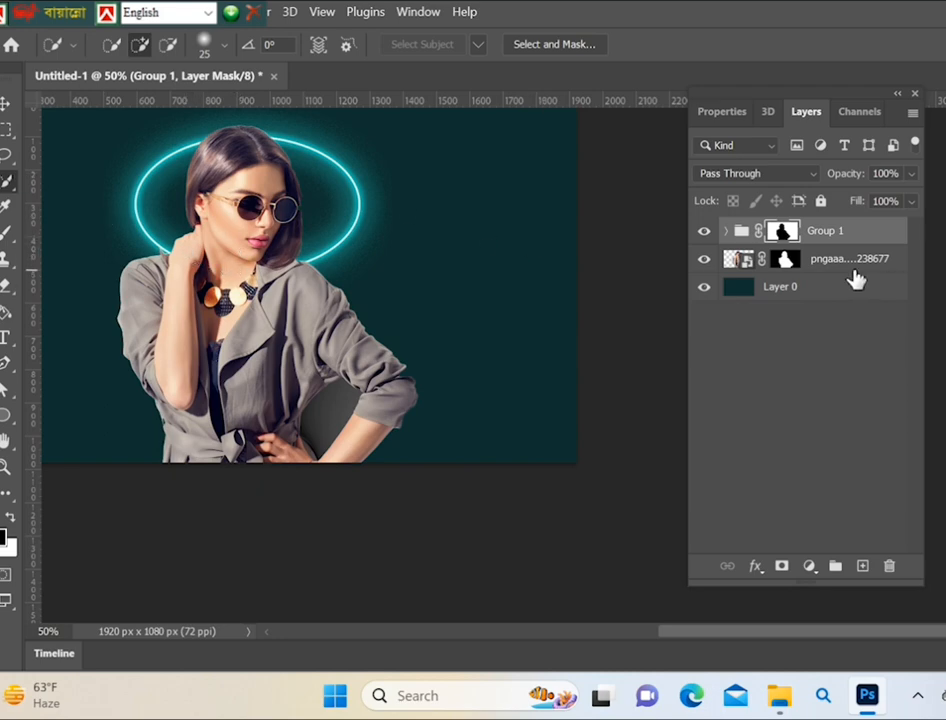
Step: Paint white on Group 1's mask across the neck with a 125 px brush to bring the ring's lower arc in front
left_click(5, 233)
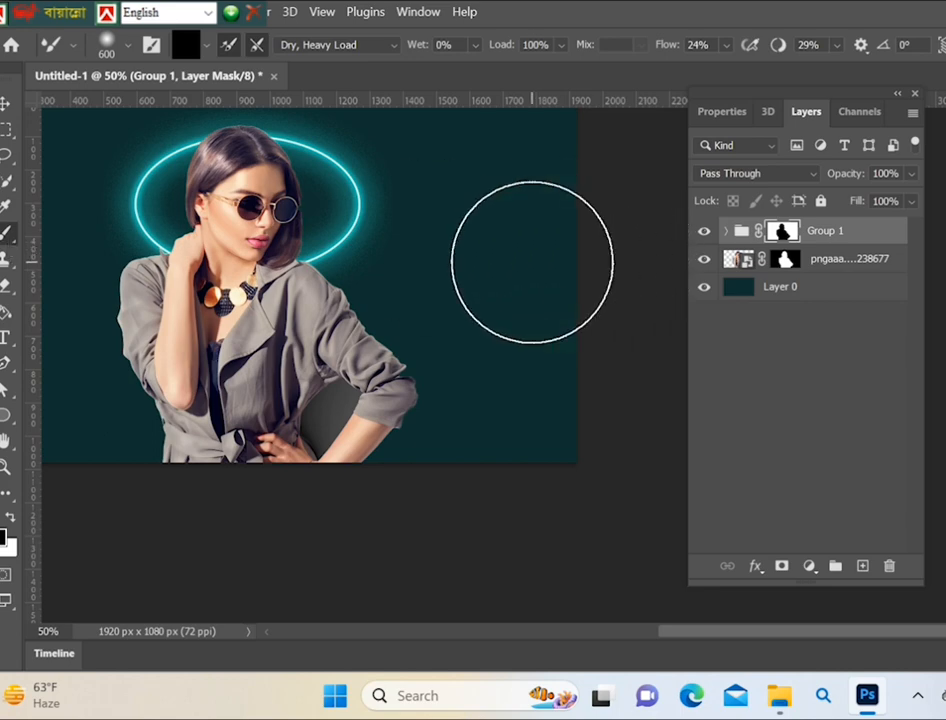
key("bracketleft")
key("bracketleft")
key("bracketleft")
key("bracketleft")
key("bracketleft")
key("bracketleft")
key("bracketleft")
key("bracketleft")
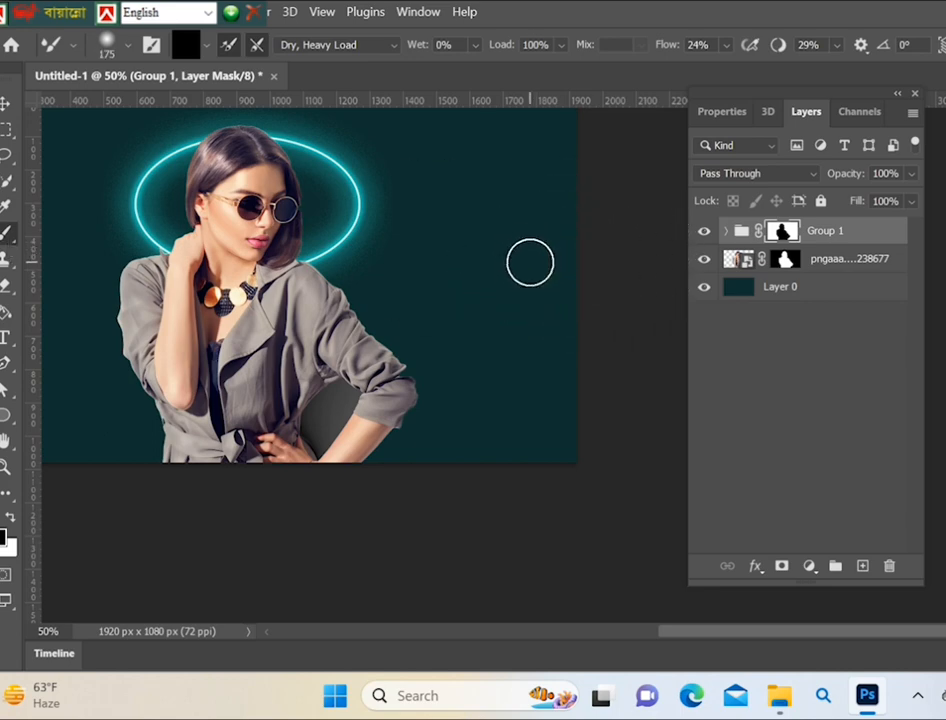
key("x")
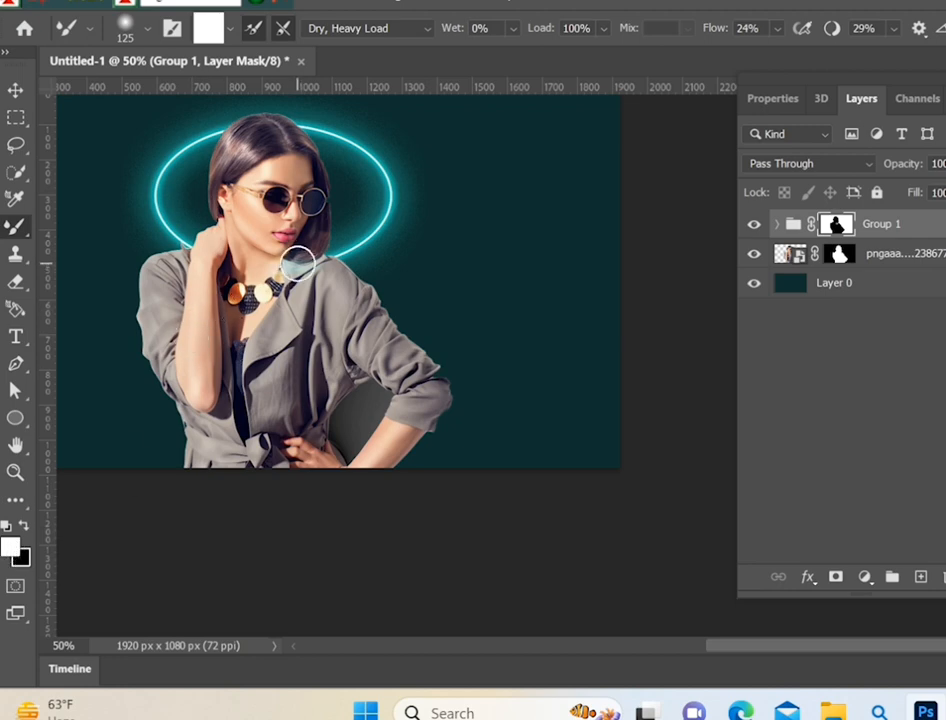
mouse_move(252, 265)
left_mouse_down()
mouse_move(201, 251)
mouse_move(287, 258)
left_mouse_up()
left_click(15, 90)
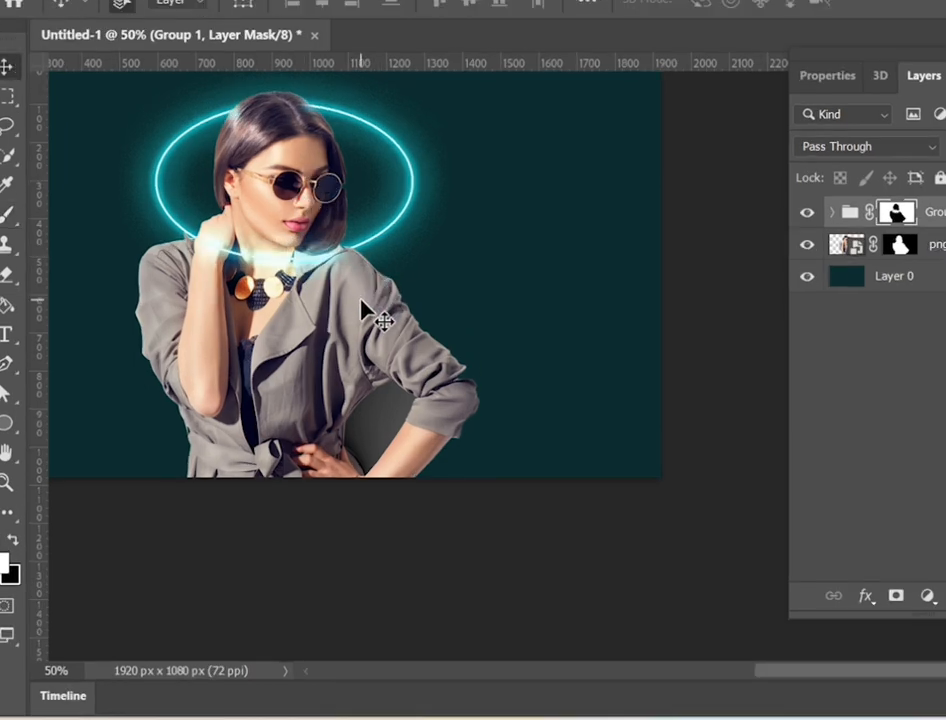
Step: Fill the Layer 0 background with a very dark navy color
left_click_drag(387, 310, 460, 317)
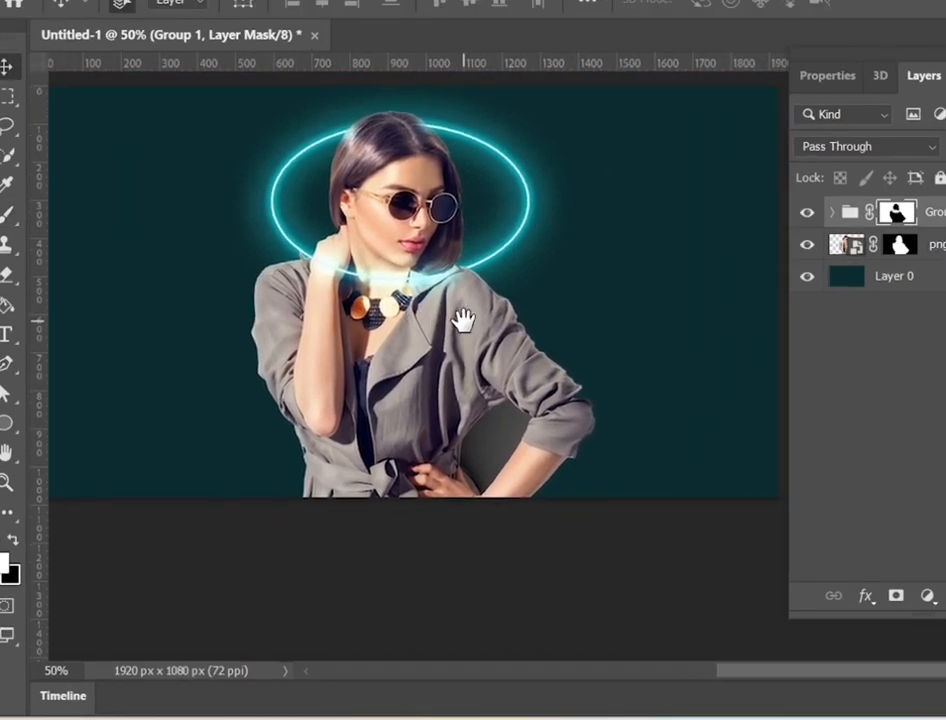
left_click(847, 280)
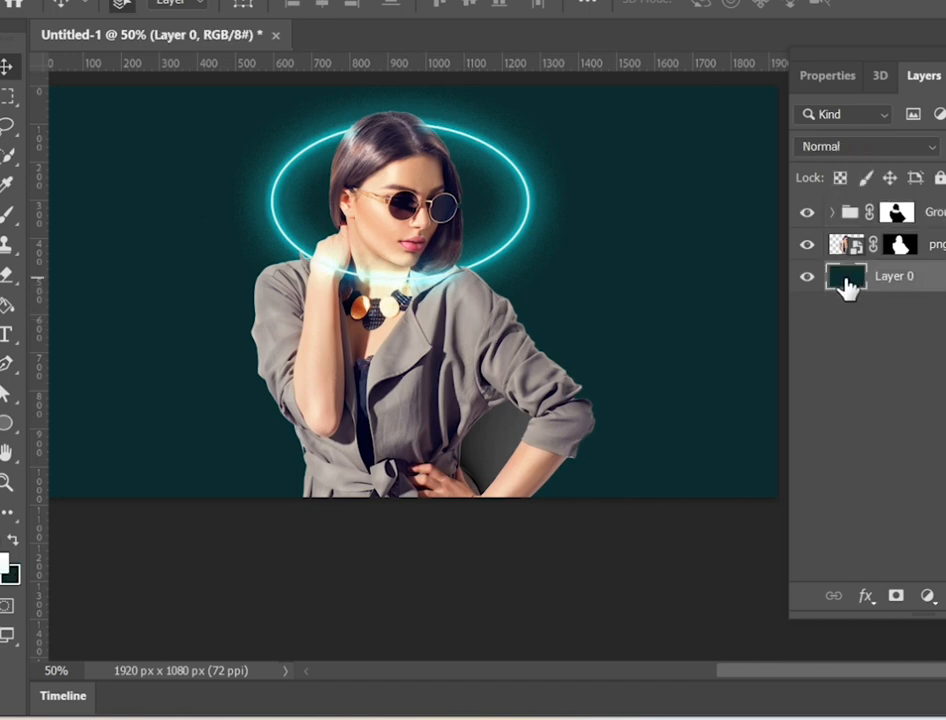
left_click(12, 578)
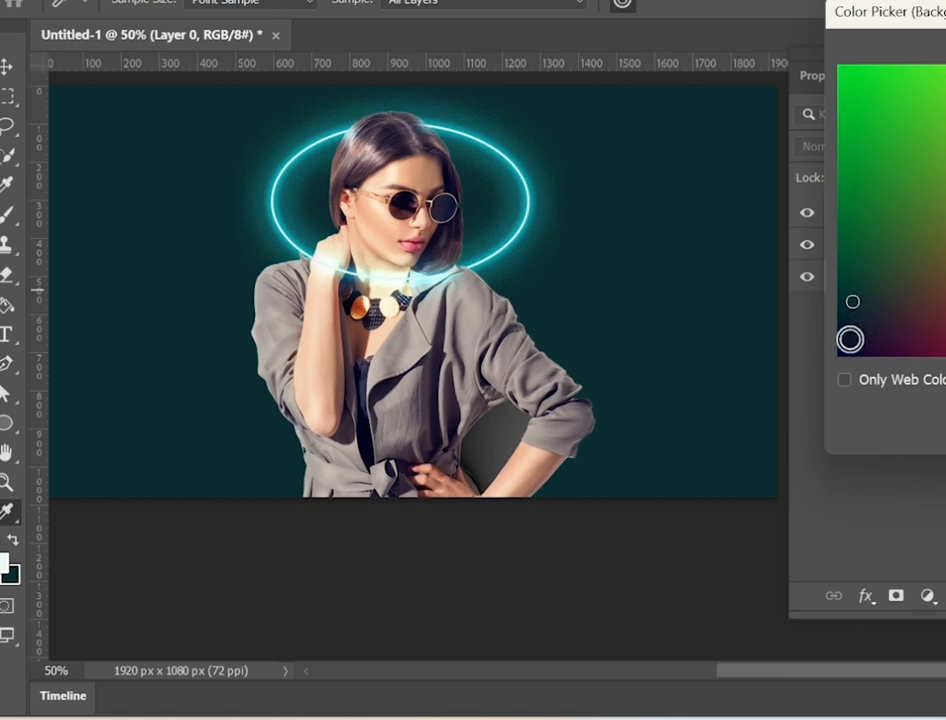
left_click(850, 339)
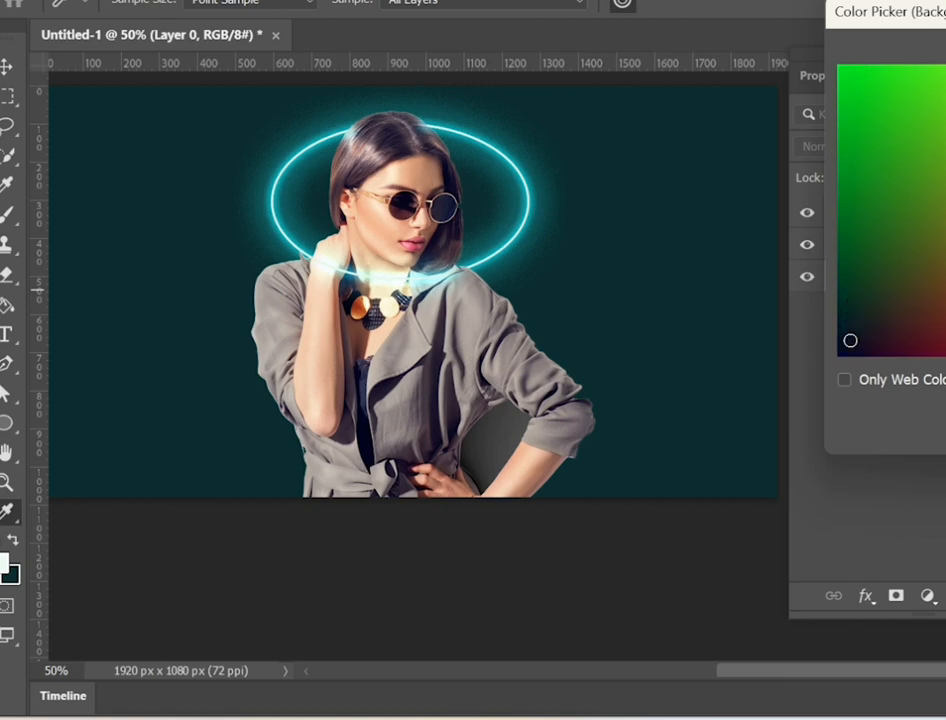
key("Return")
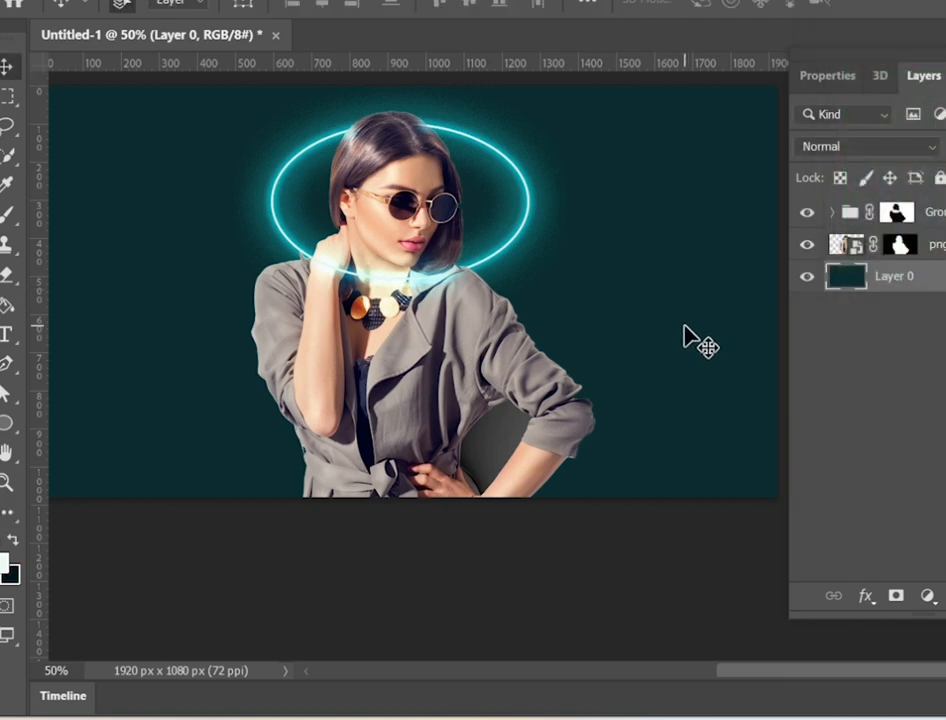
key("ctrl+BackSpace")
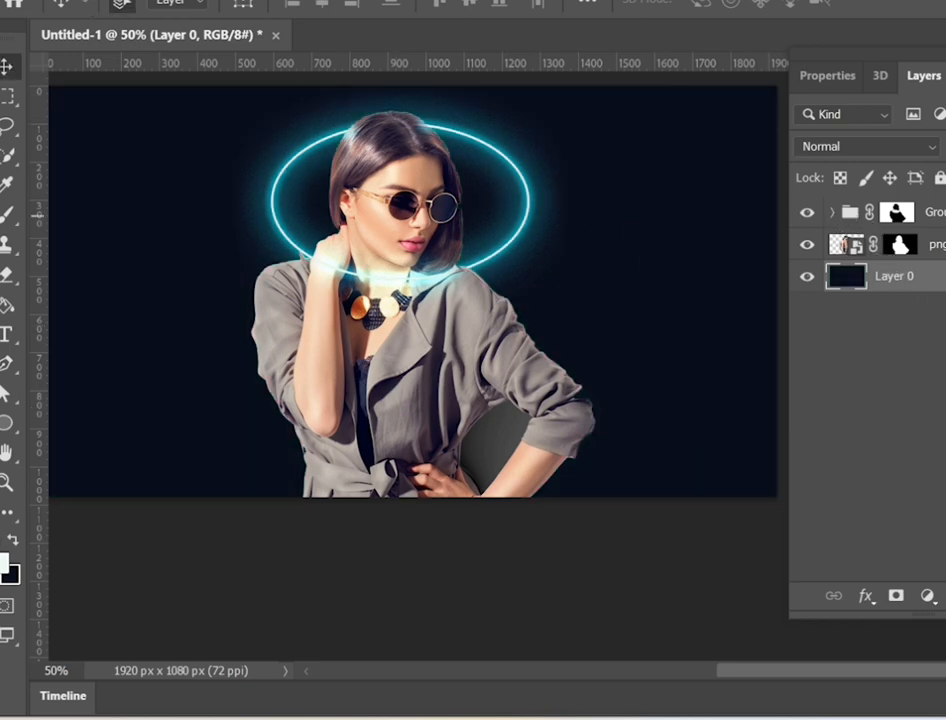
Step: Create a new layer above Layer 0 and paint soft bright-blue glows on both sides of the background with a 900 px brush
key("ctrl+shift+alt+n")
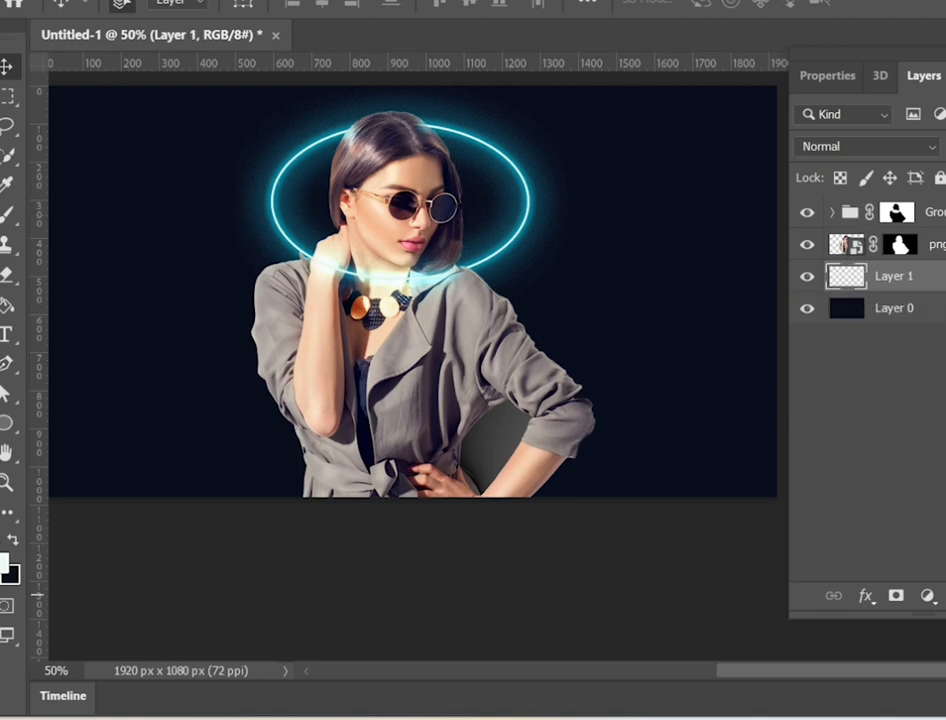
key("b")
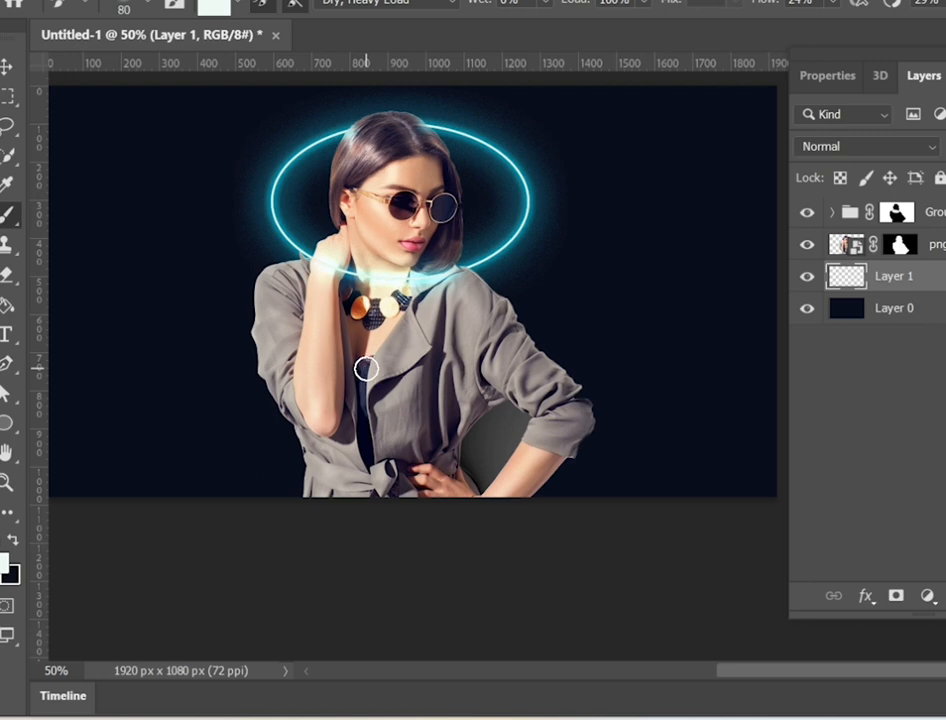
key("bracketright")
key("bracketright")
key("bracketright")
key("bracketright")
key("bracketright")
key("bracketright")
key("bracketright")
key("bracketright")
key("bracketright")
key("bracketright")
key("bracketright")
key("bracketright")
key("bracketright")
key("bracketright")
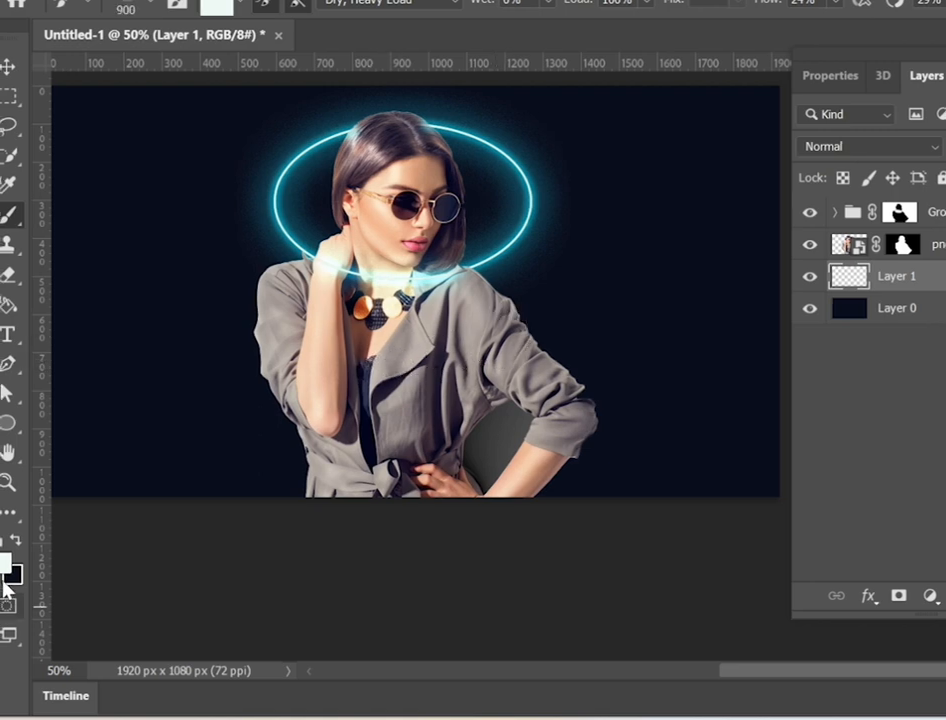
left_click(7, 567)
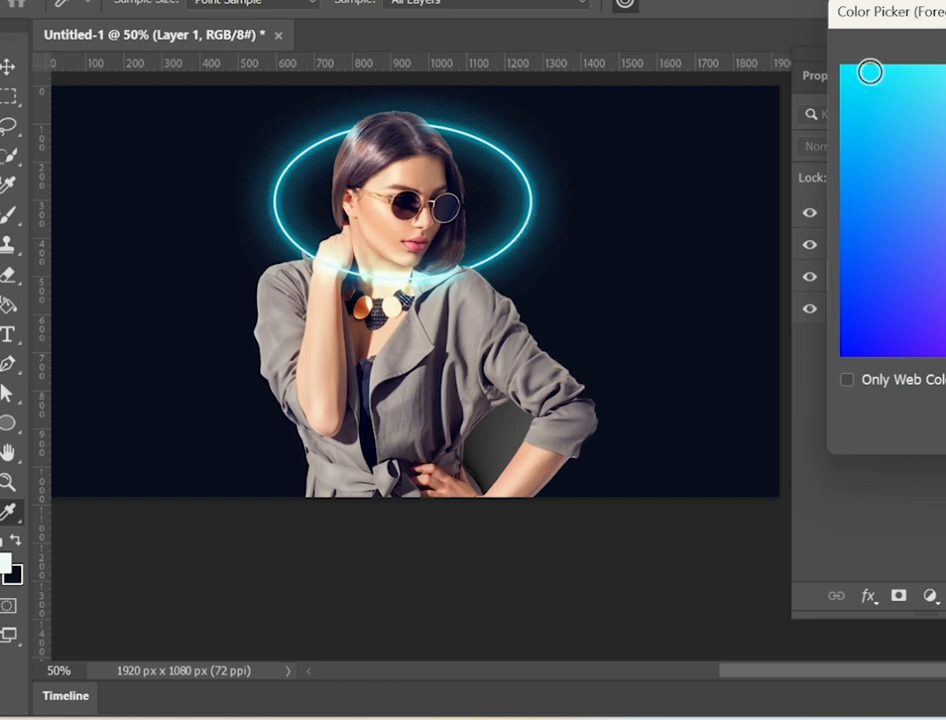
left_click(849, 177)
key("Return")
mouse_move(679, 197)
left_mouse_down()
mouse_move(659, 169)
mouse_move(644, 338)
left_mouse_up()
left_click_drag(673, 404, 707, 462)
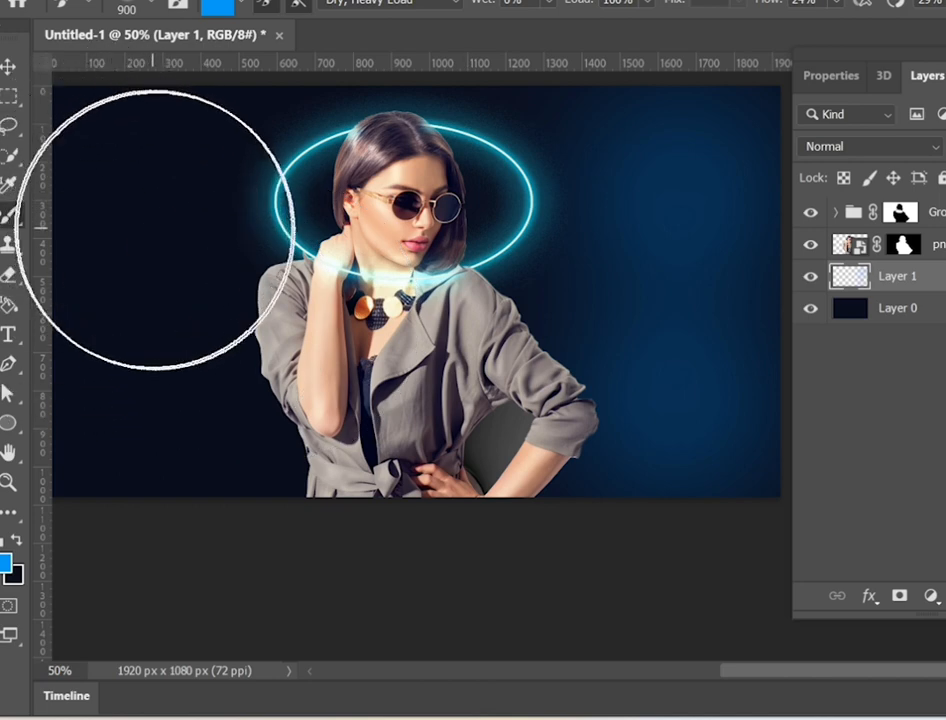
key("space")
mouse_move(169, 237)
left_mouse_down()
mouse_move(275, 253)
mouse_move(208, 242)
left_mouse_up()
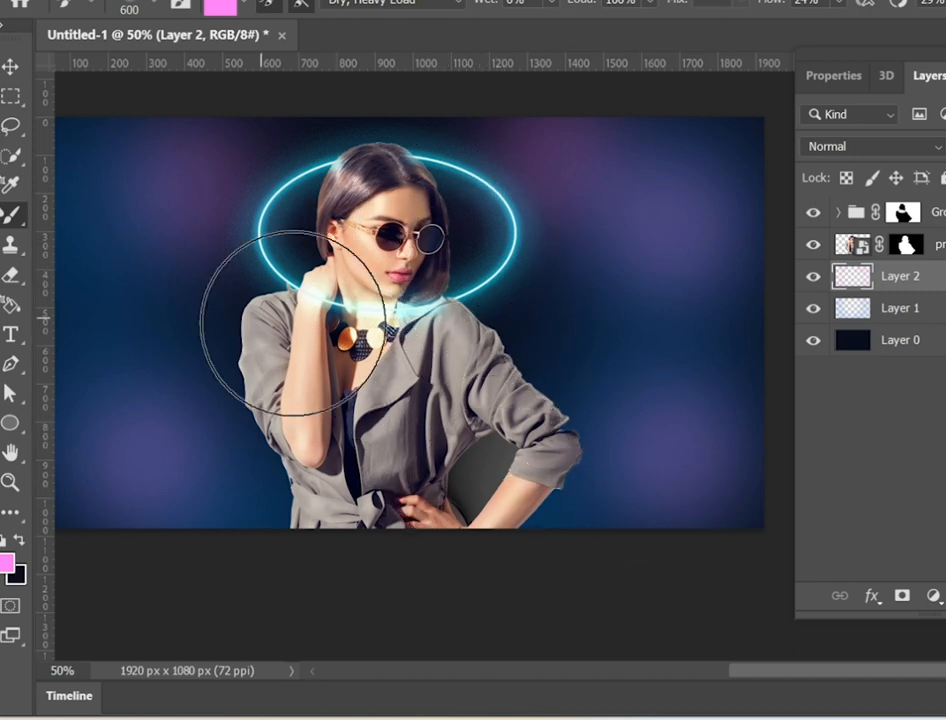
left_click(11, 68)
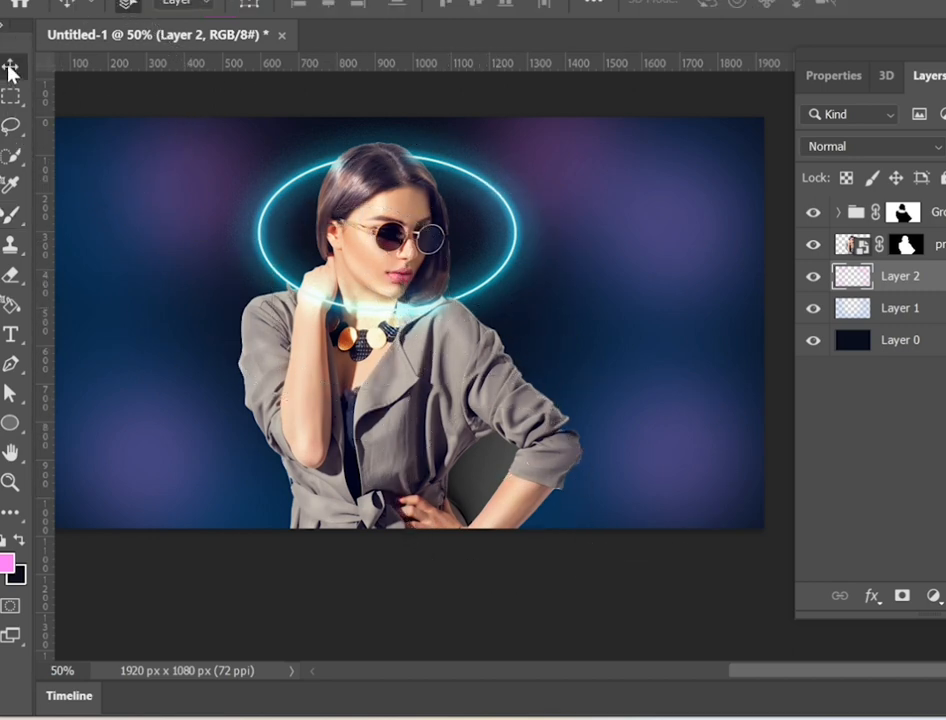
Step: Zoom out to 33.33% to frame the whole composition and move the Layers panel closer to the canvas
key("ctrl+minus")
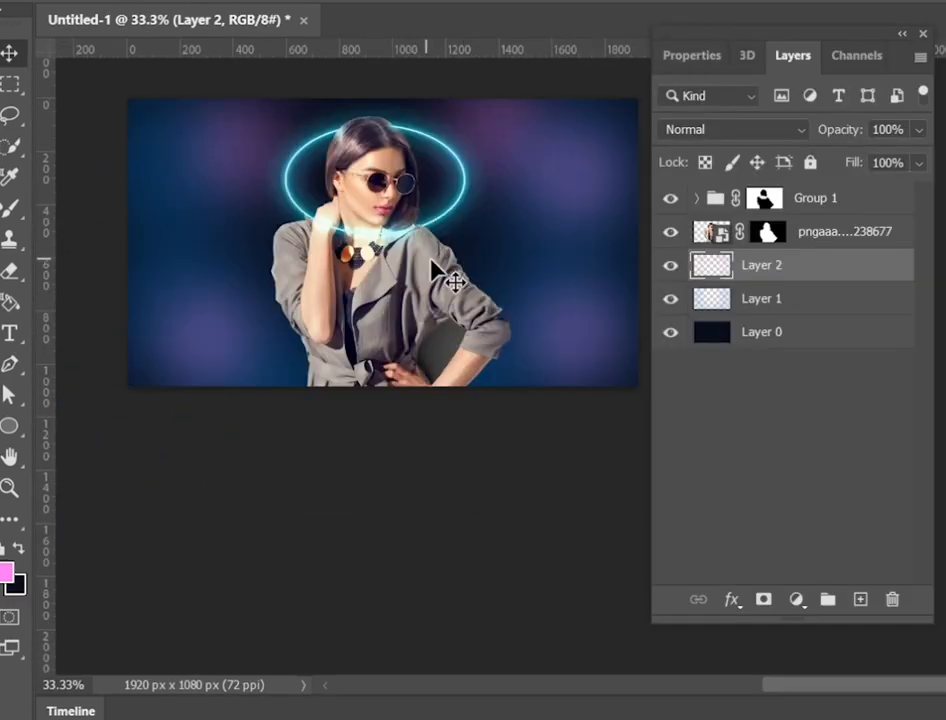
left_click_drag(441, 251, 400, 234)
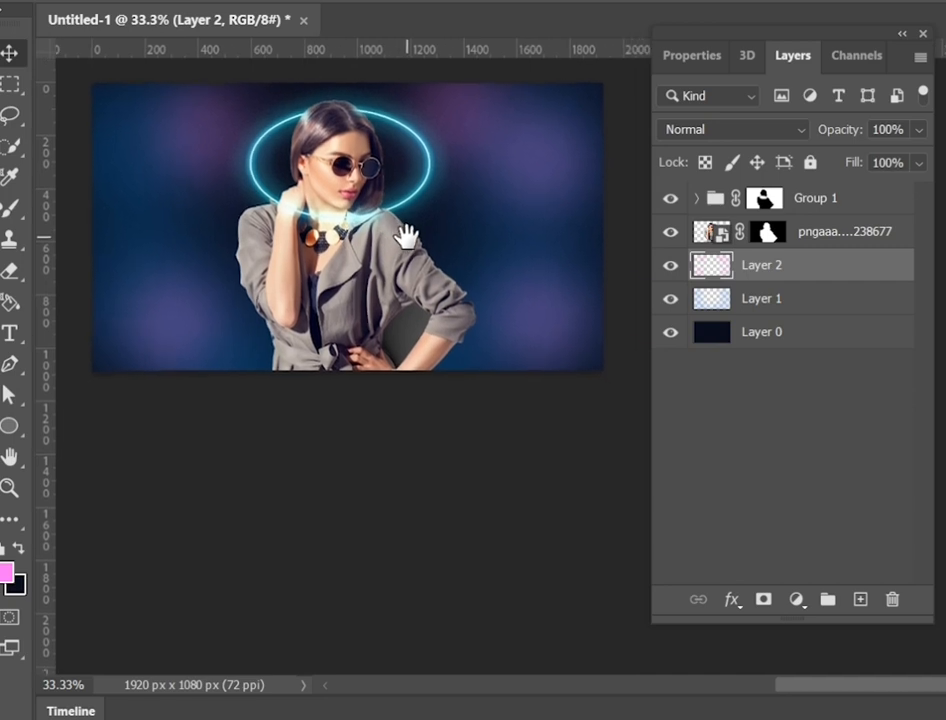
left_click_drag(713, 36, 680, 41)
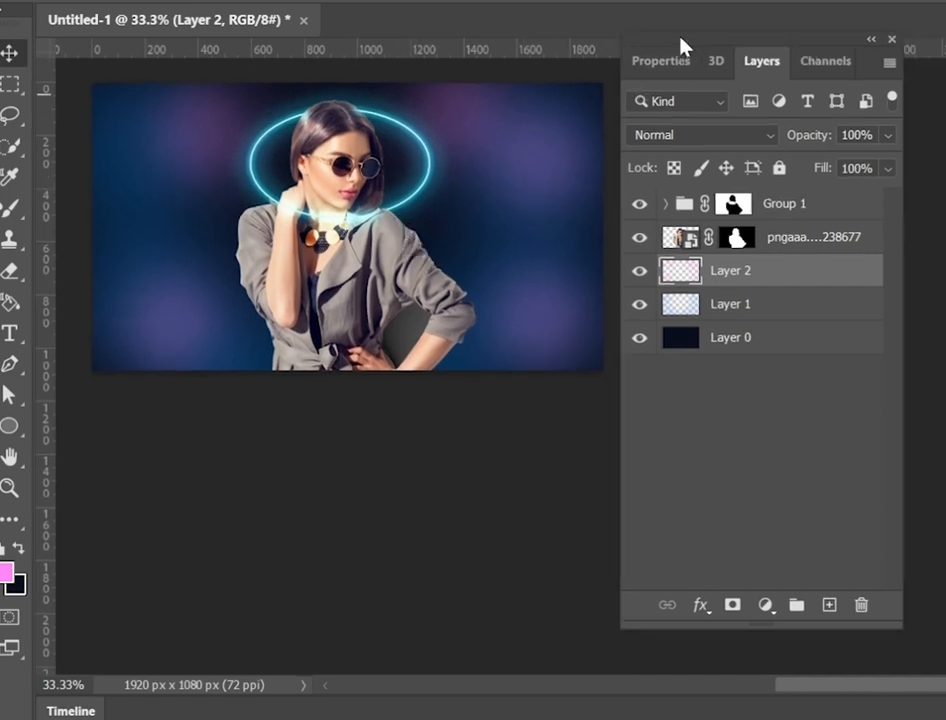